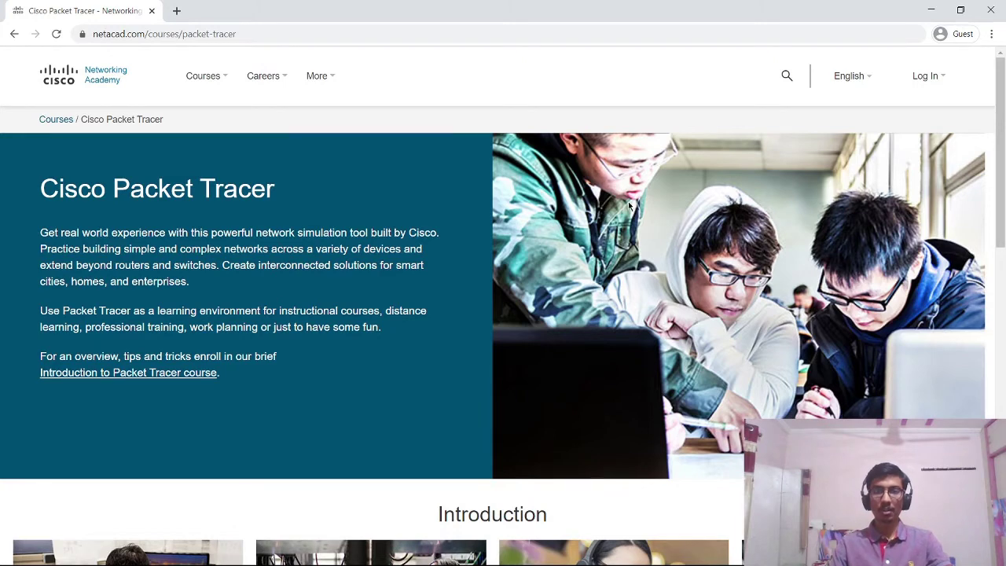
Step: Scroll the NetAcad page, then select the page's web address
scroll(604, 203, "down", 1)
scroll(604, 203, "up", 1)
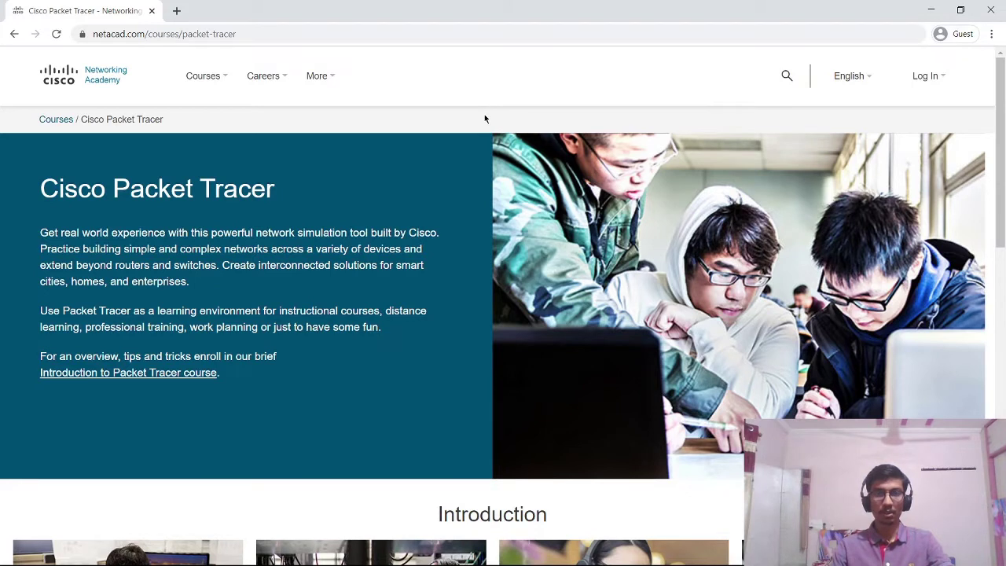
left_click(225, 32)
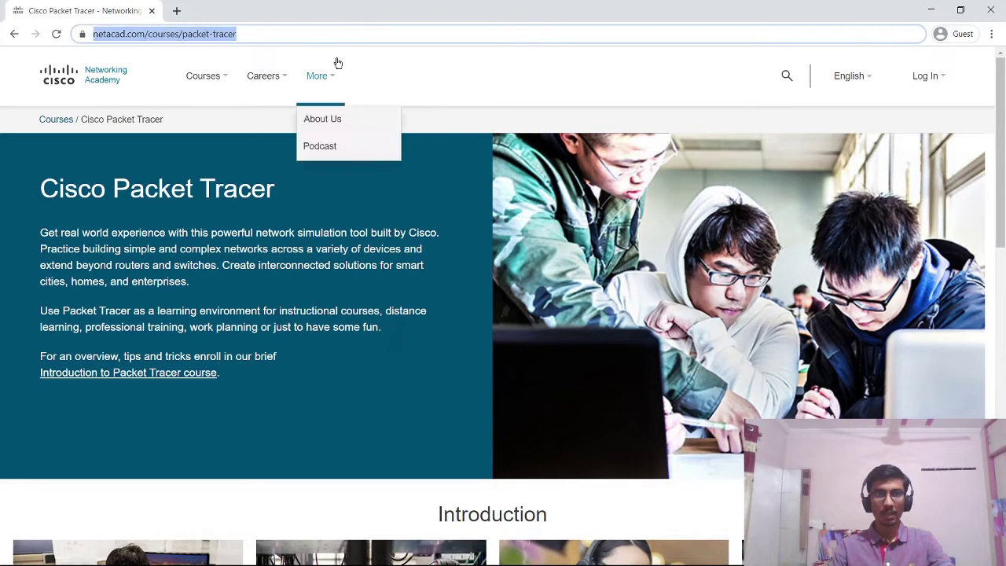
left_click(488, 114)
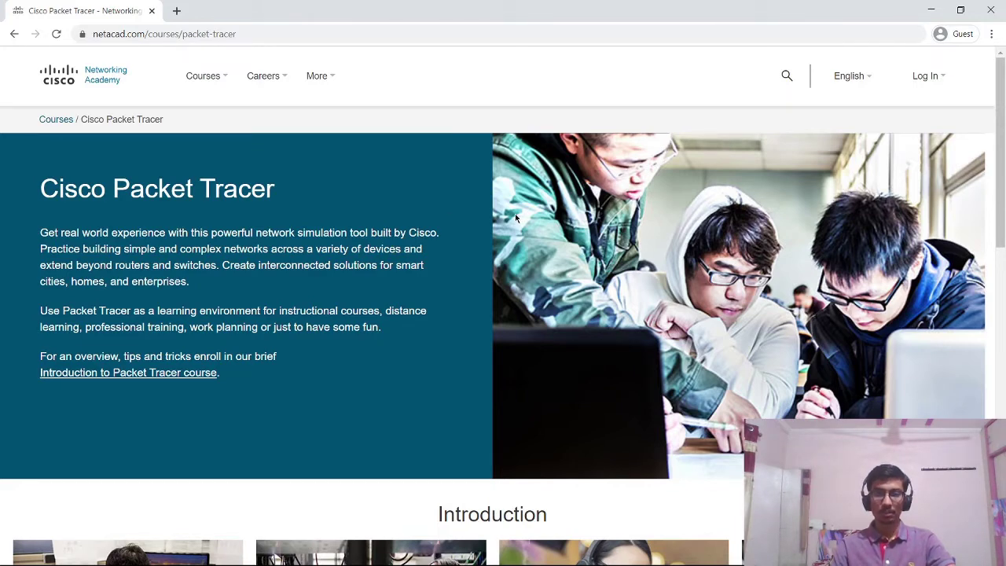
Step: Open the Introduction to Packet Tracer course page and scroll to its 'Sign up today!' link
scroll(516, 218, "down", 4)
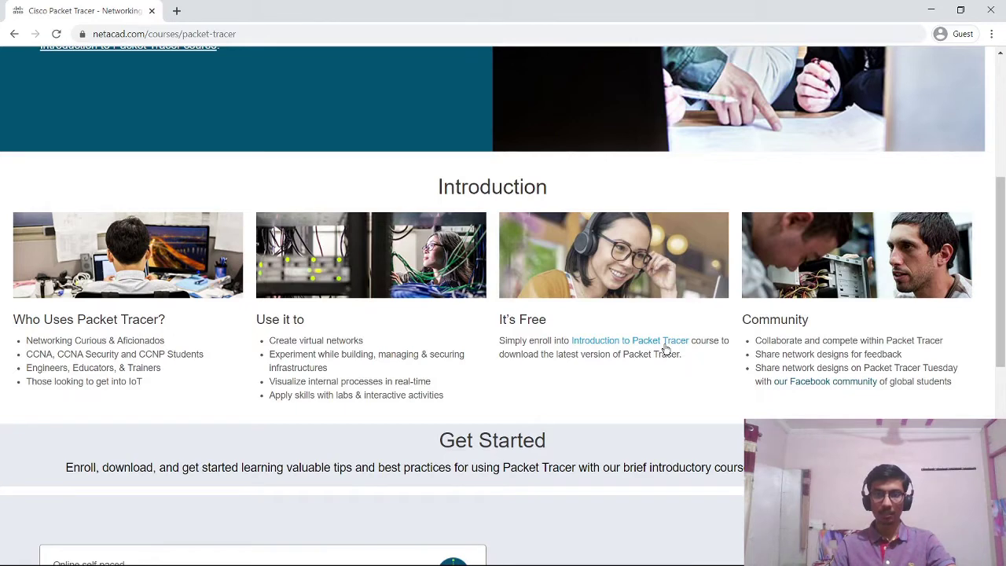
left_click(642, 346)
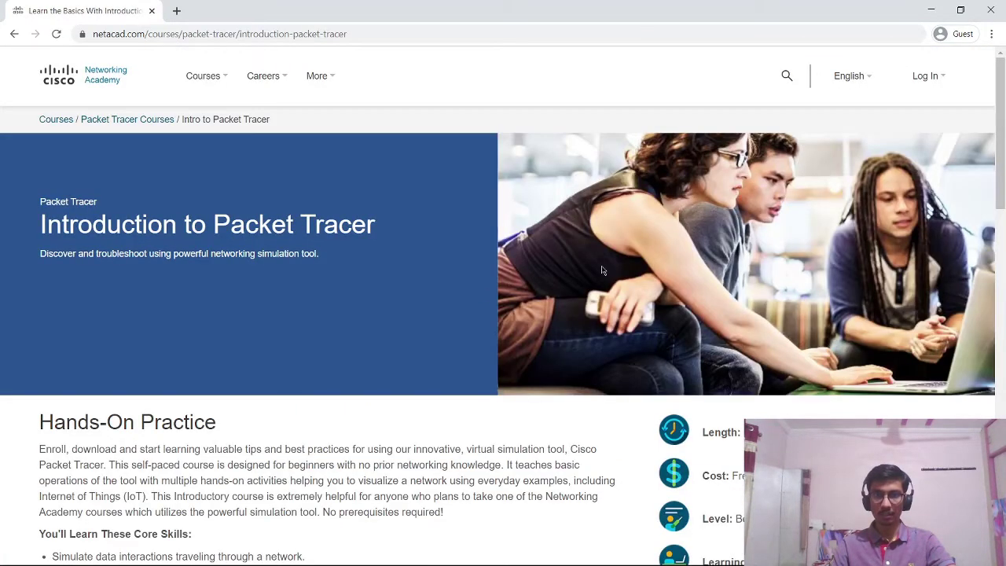
scroll(637, 309, "down", 3)
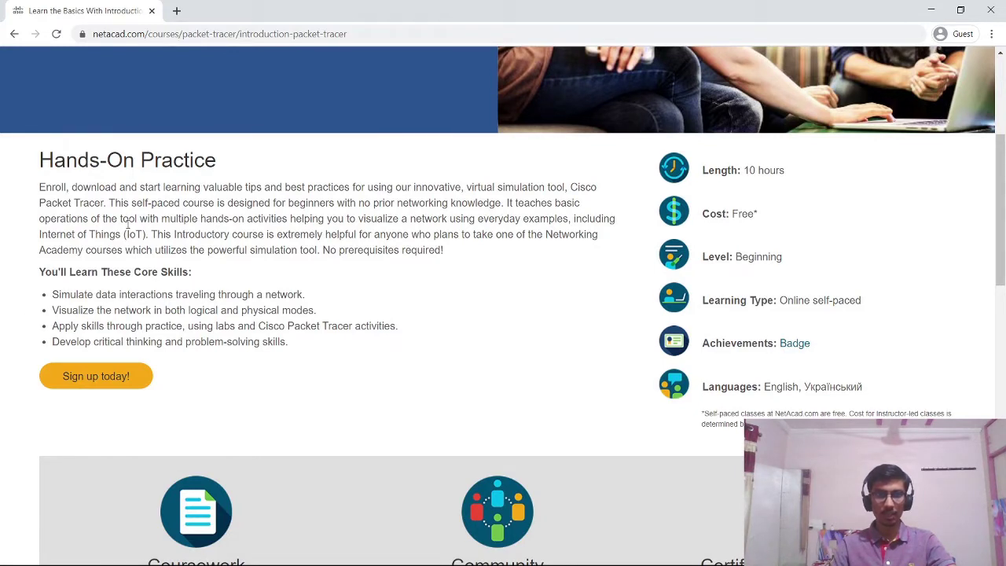
mouse_move(88, 379)
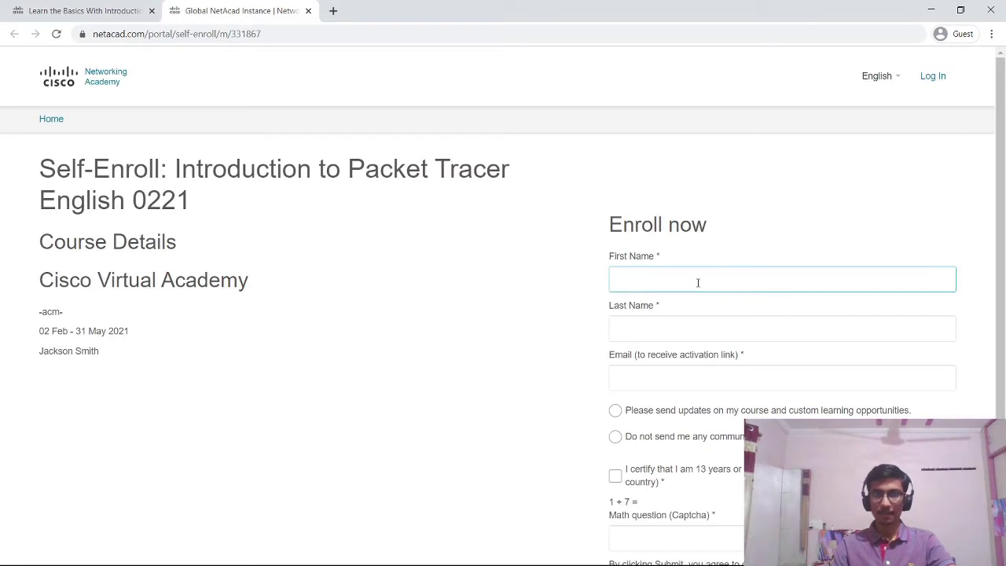
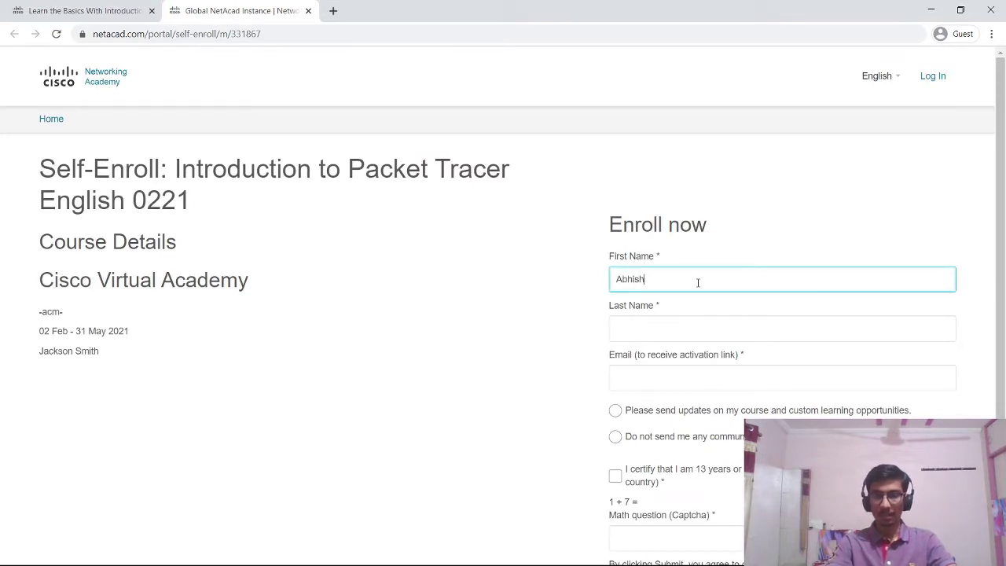
Step: Enter the enrollee's first name and last name, and paste the e-mail address
key("Tab")
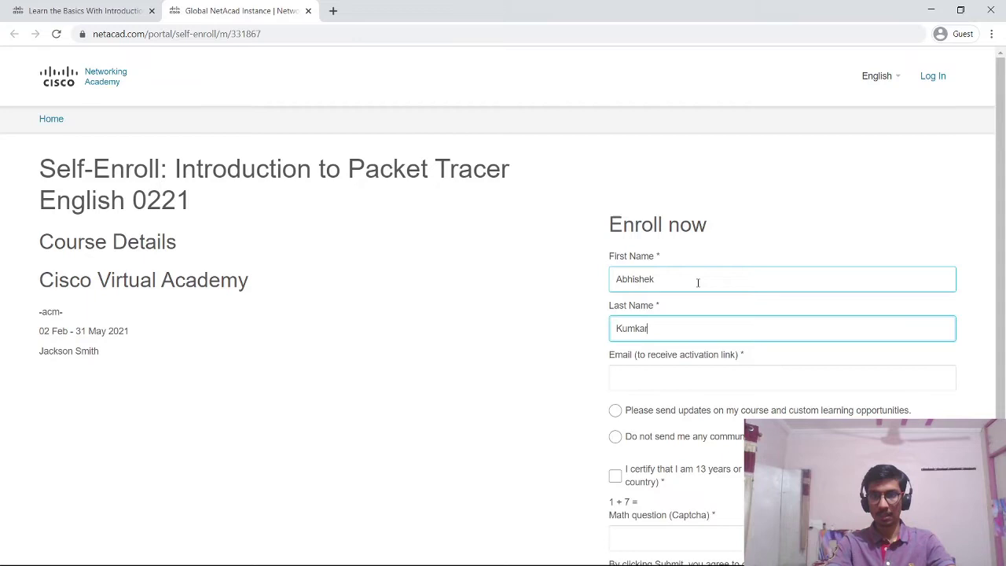
key("Tab")
scroll(705, 283, "down", 1)
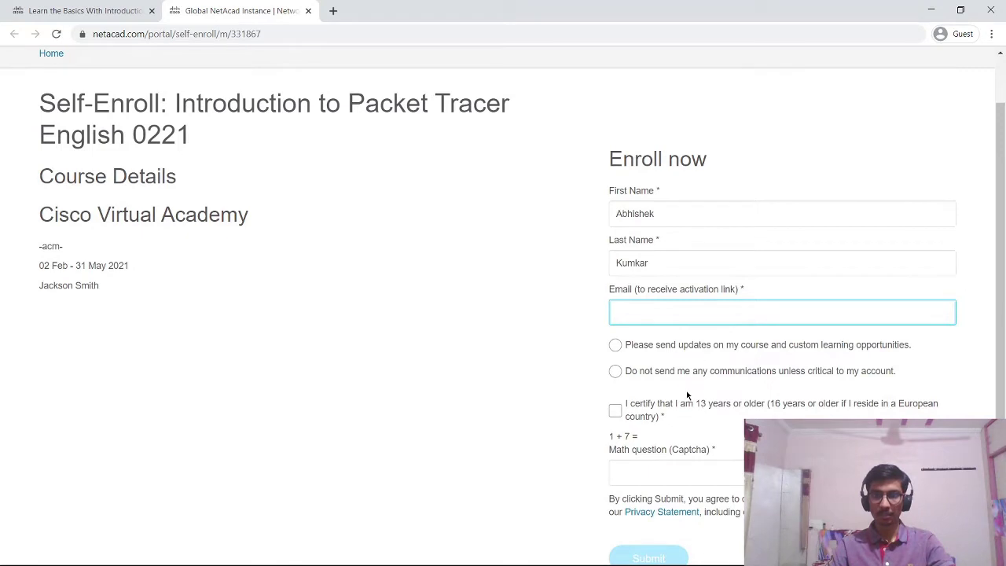
key("ctrl+v")
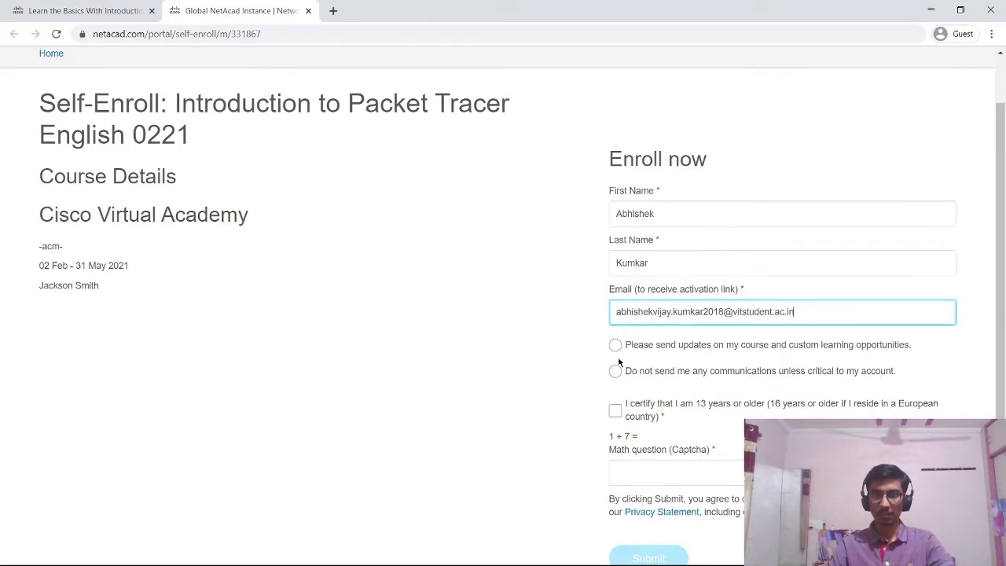
Step: Opt out of communications, confirm age 13+, answer the captcha with 8, and submit
left_click(615, 371)
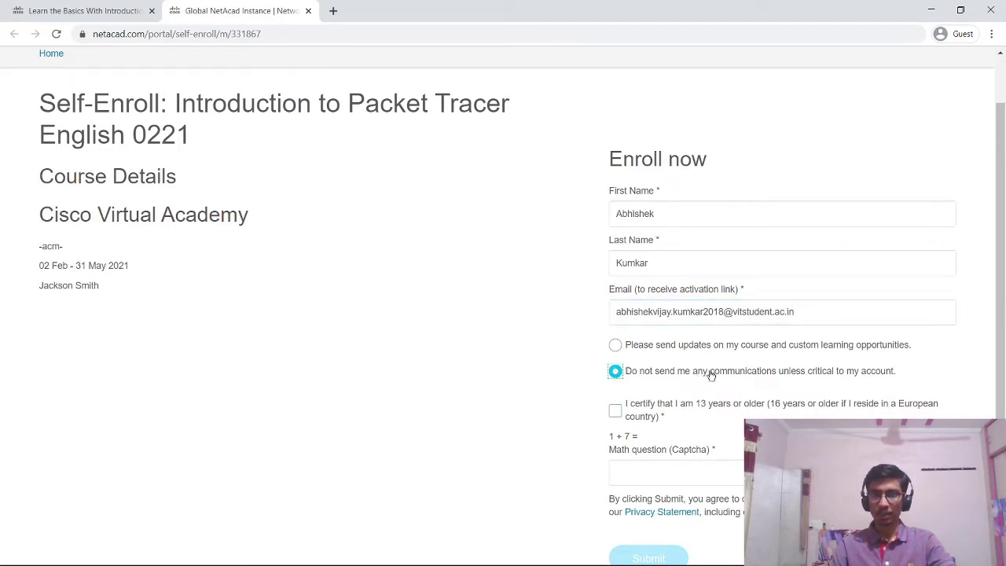
scroll(838, 371, "down", 1)
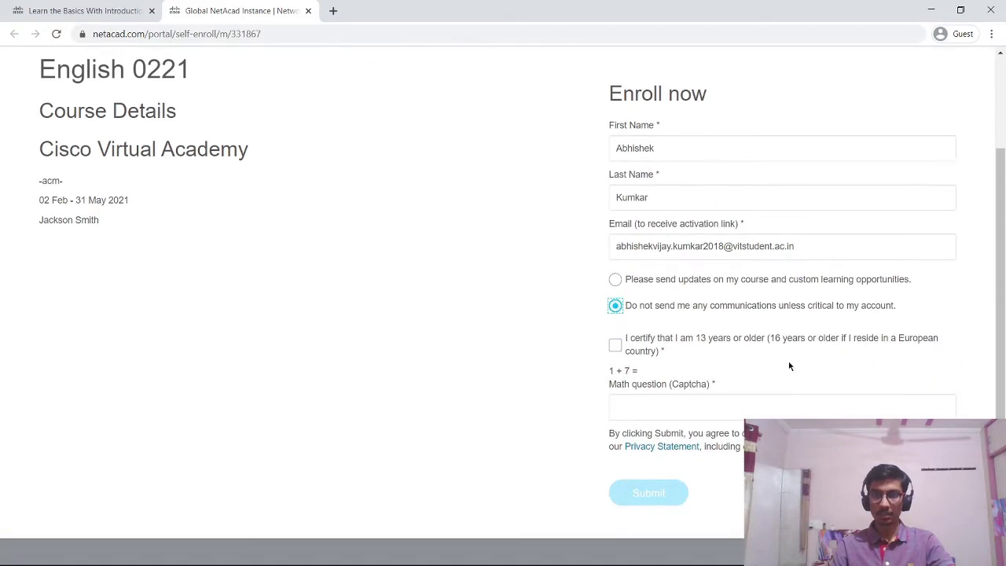
left_click(614, 350)
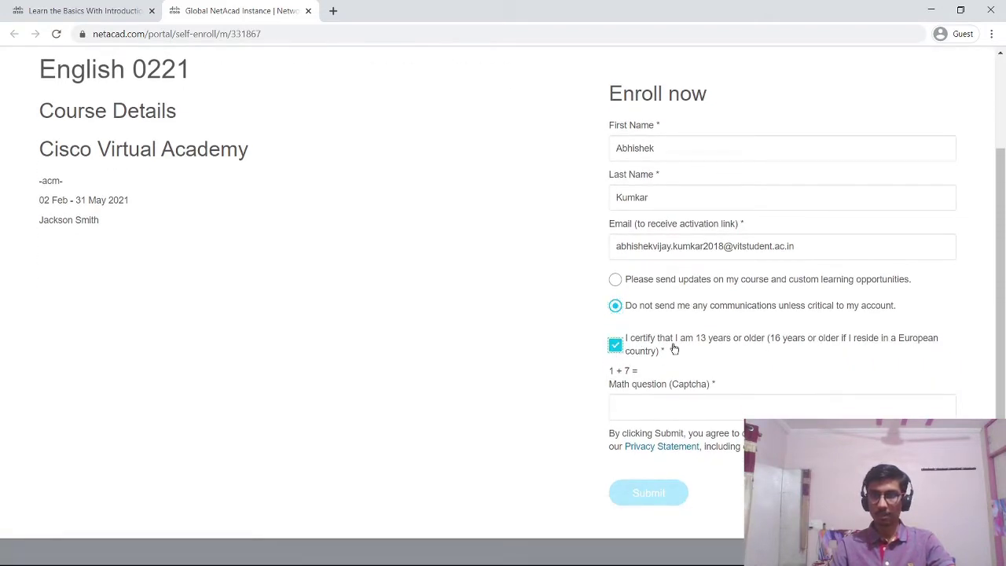
left_click(749, 394)
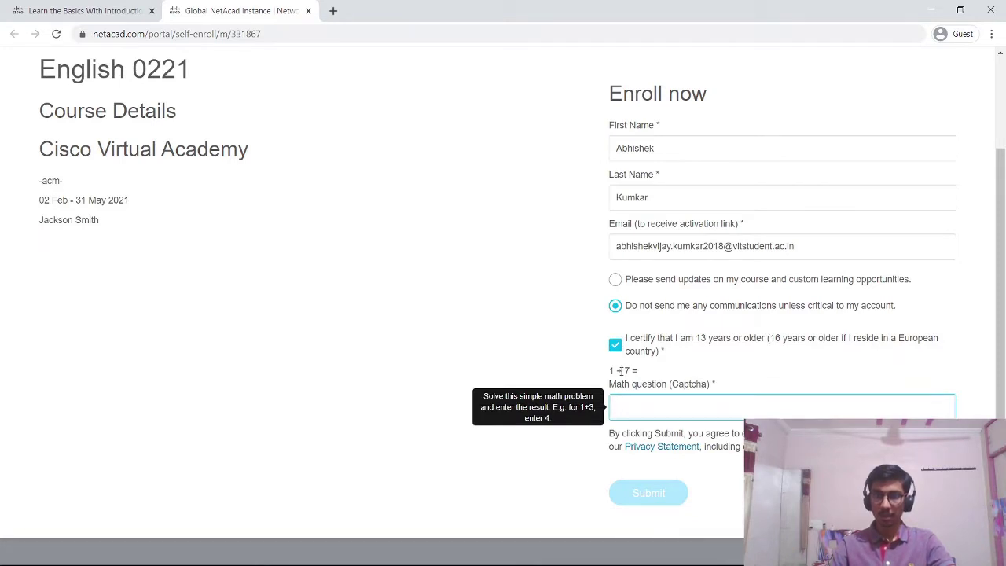
type("8")
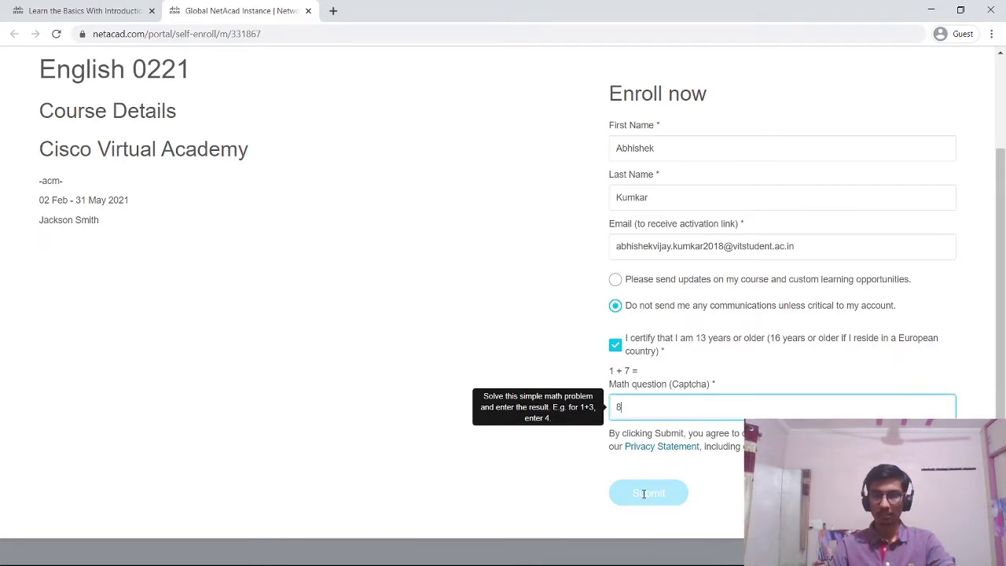
left_click(644, 494)
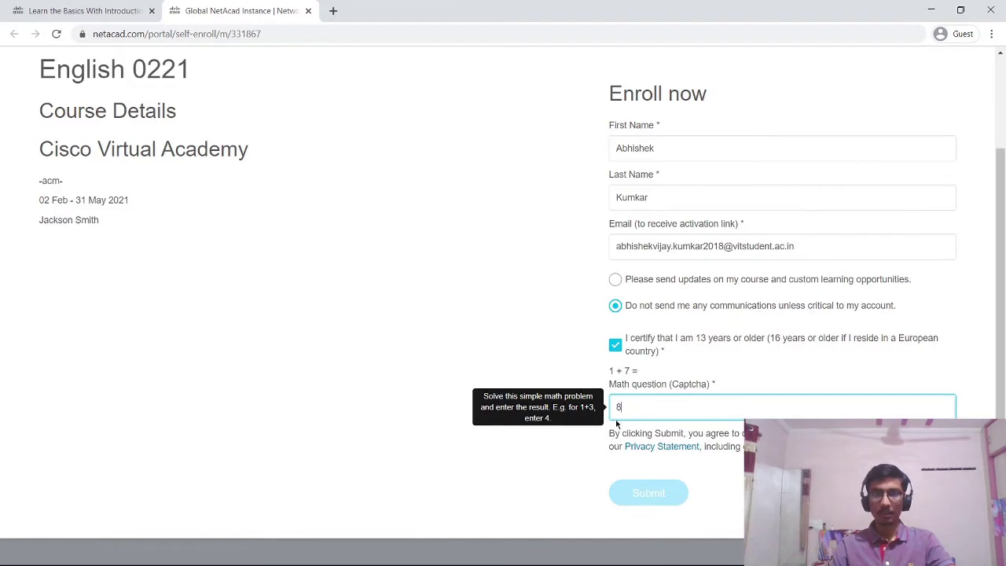
scroll(616, 424, "up", 2)
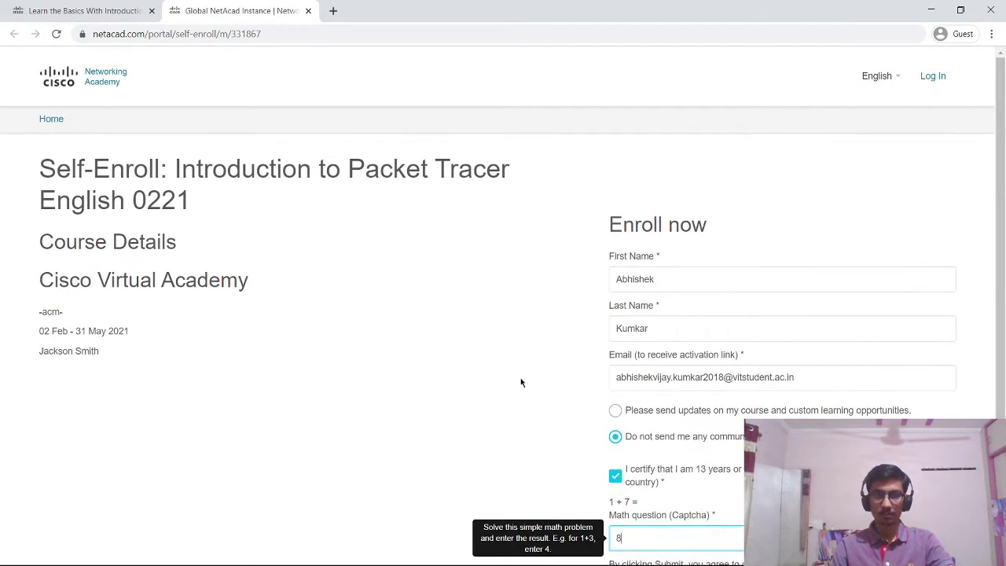
key("Return")
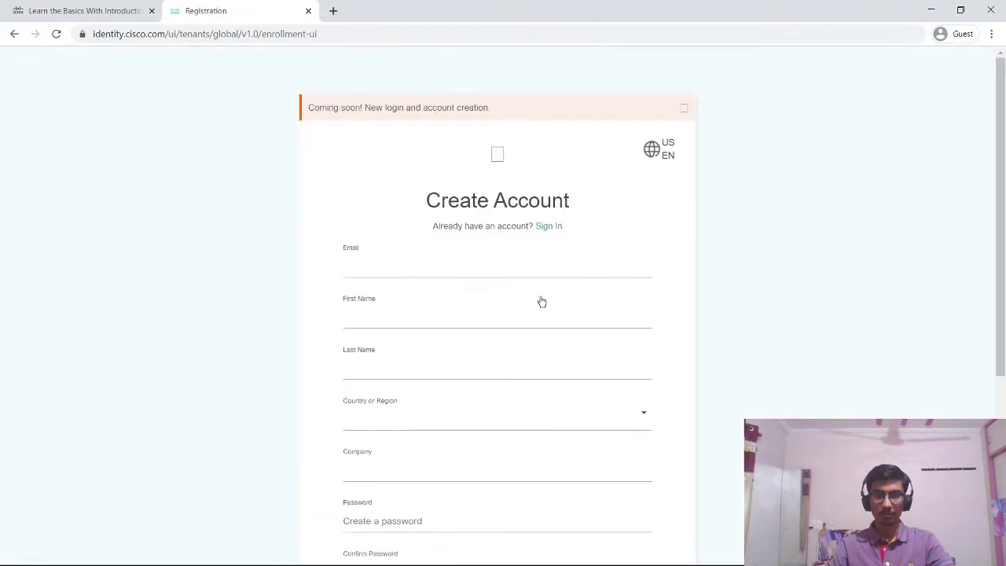
Step: Set the account country to India
scroll(539, 301, "down", 1)
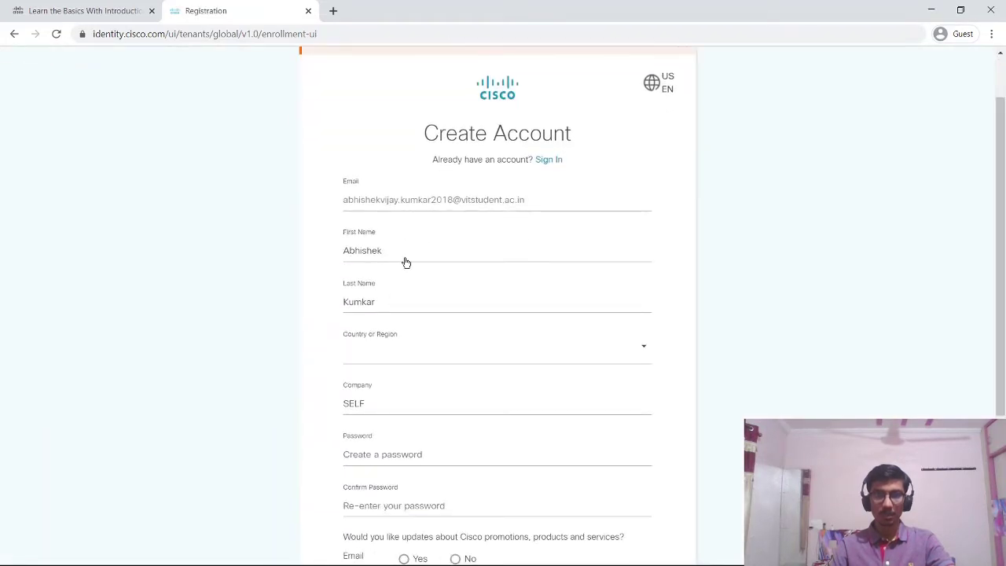
scroll(480, 237, "down", 1)
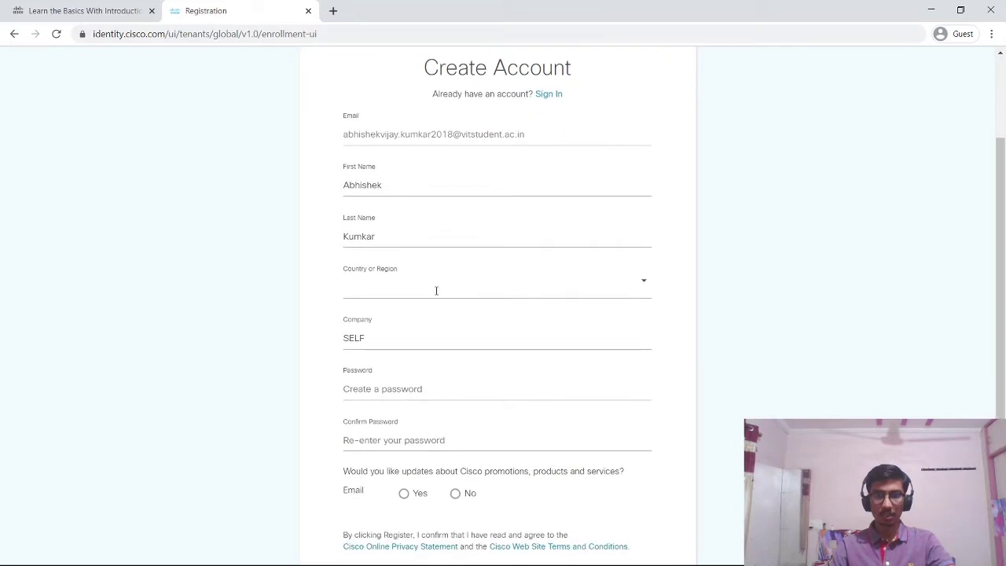
left_click(436, 291)
type("ind")
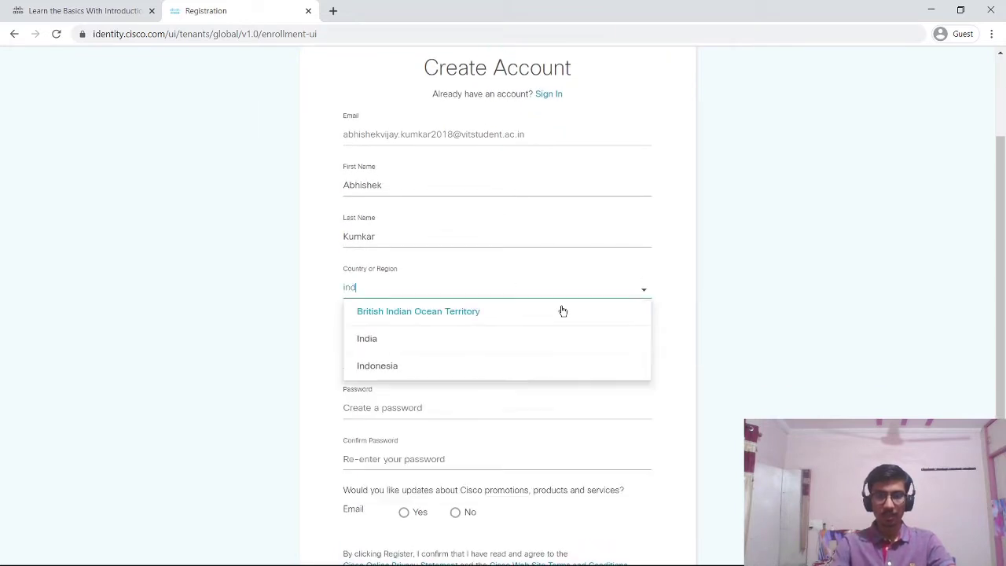
left_click(382, 339)
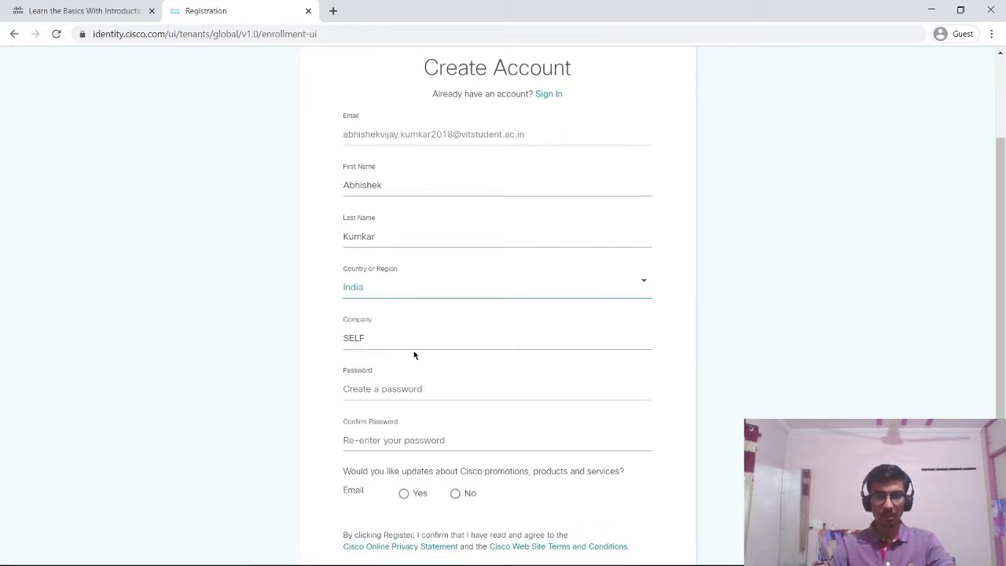
Step: Enter the account password and confirm it
scroll(397, 334, "down", 2)
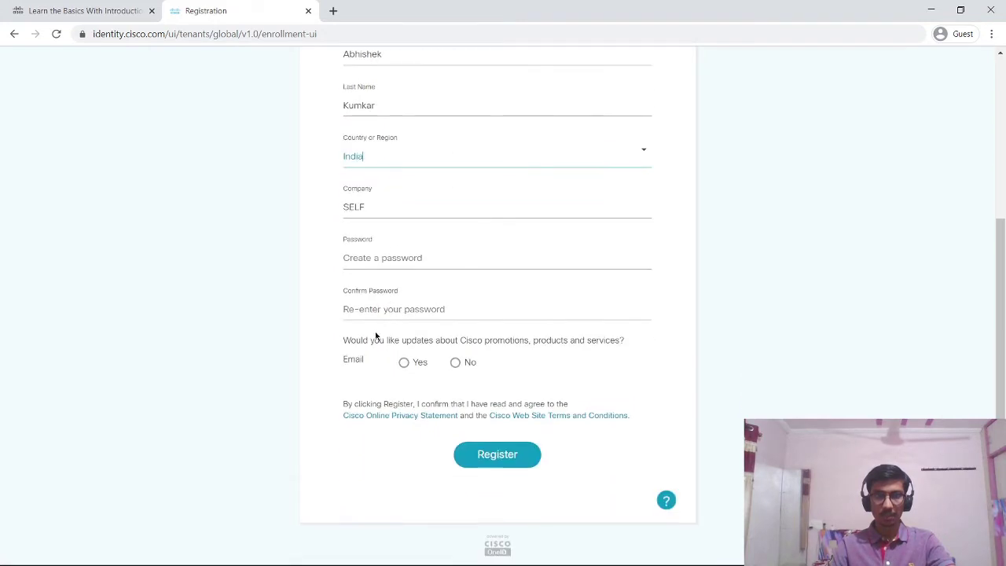
left_click(388, 249)
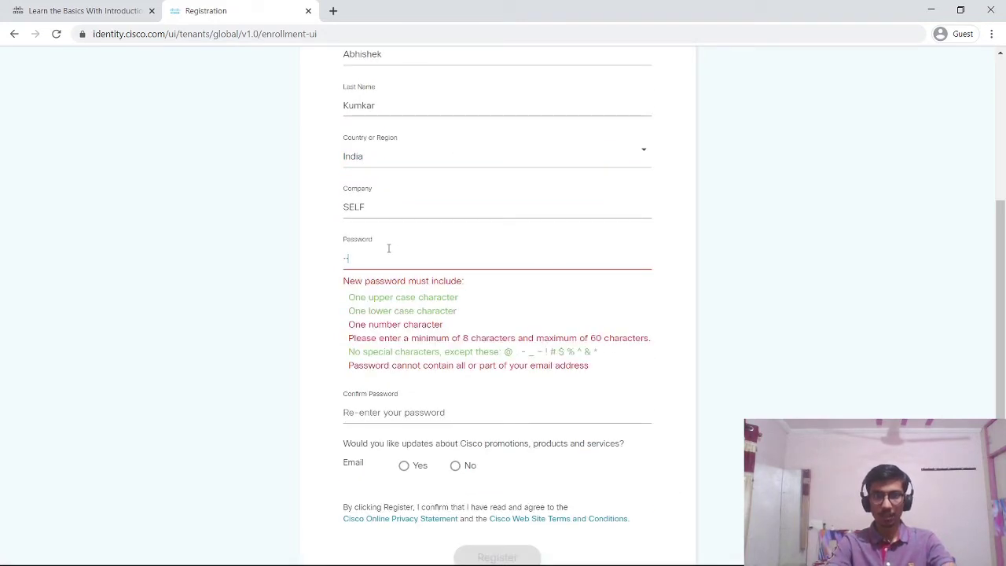
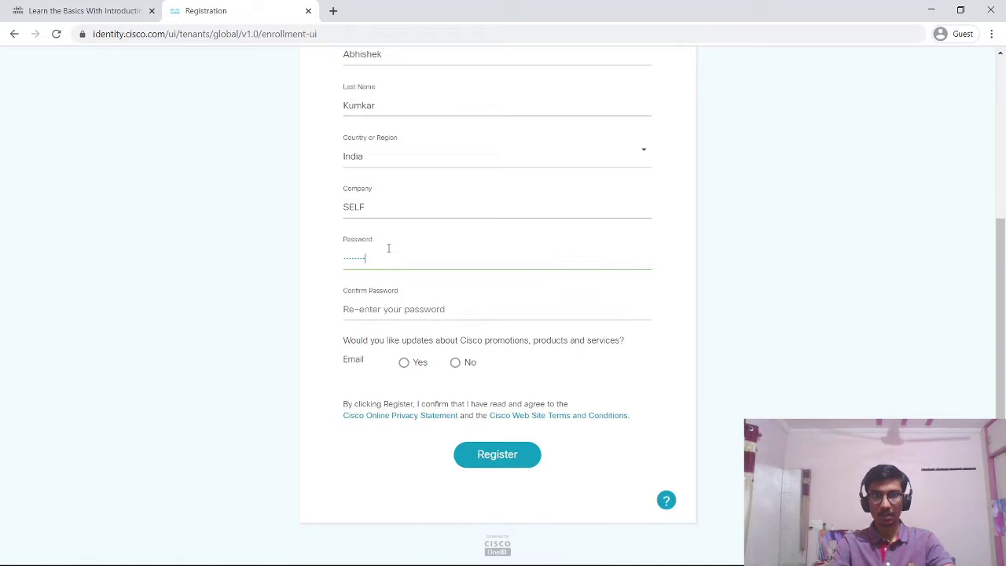
left_click(380, 310)
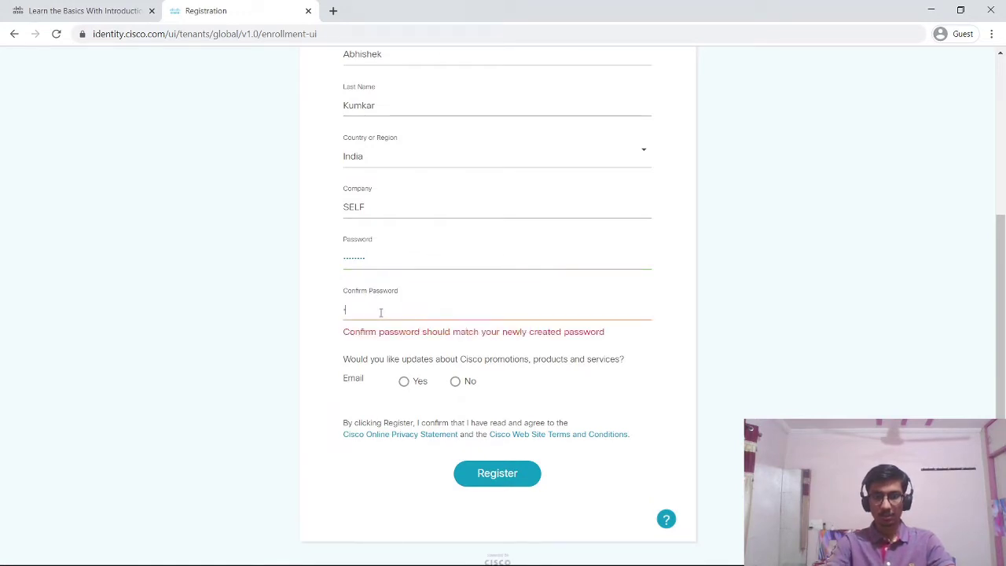
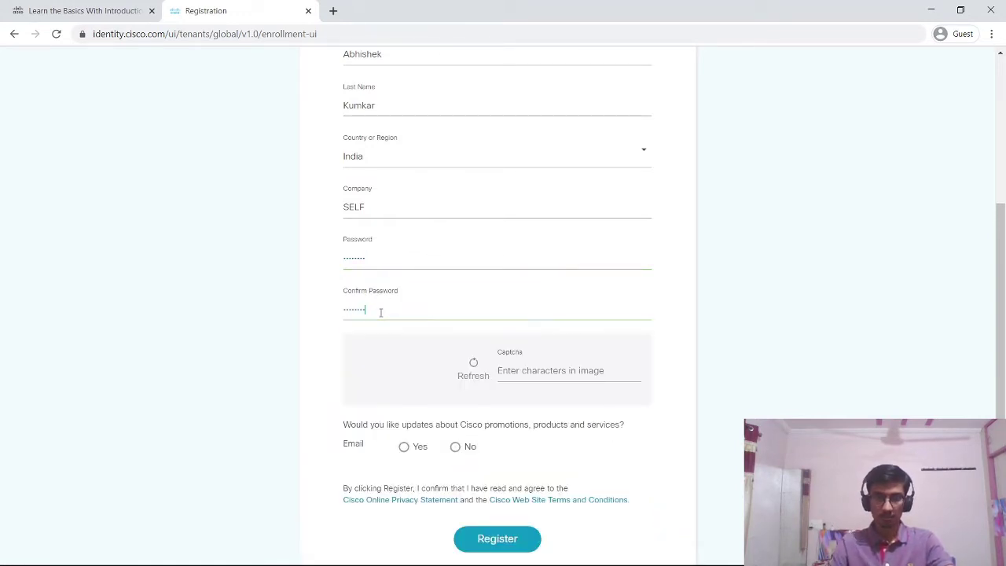
Step: Enter the captcha digits, decline promotional emails, and register the account
left_click(584, 372)
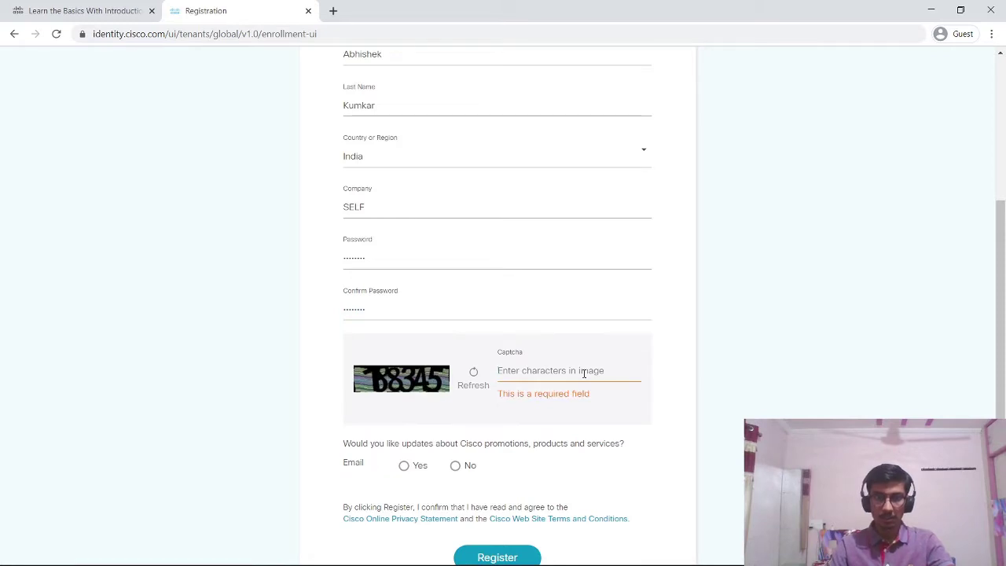
type("1")
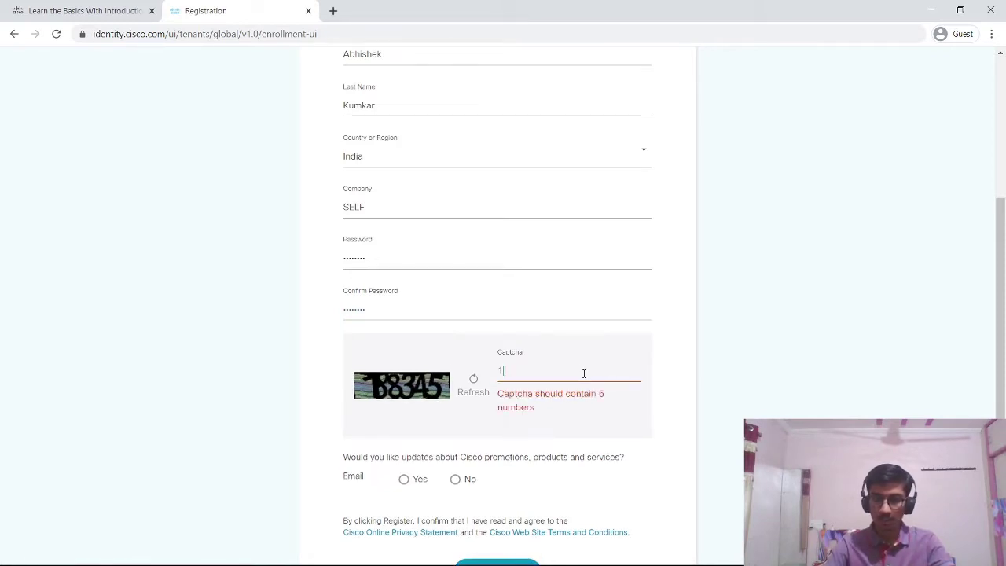
type("883")
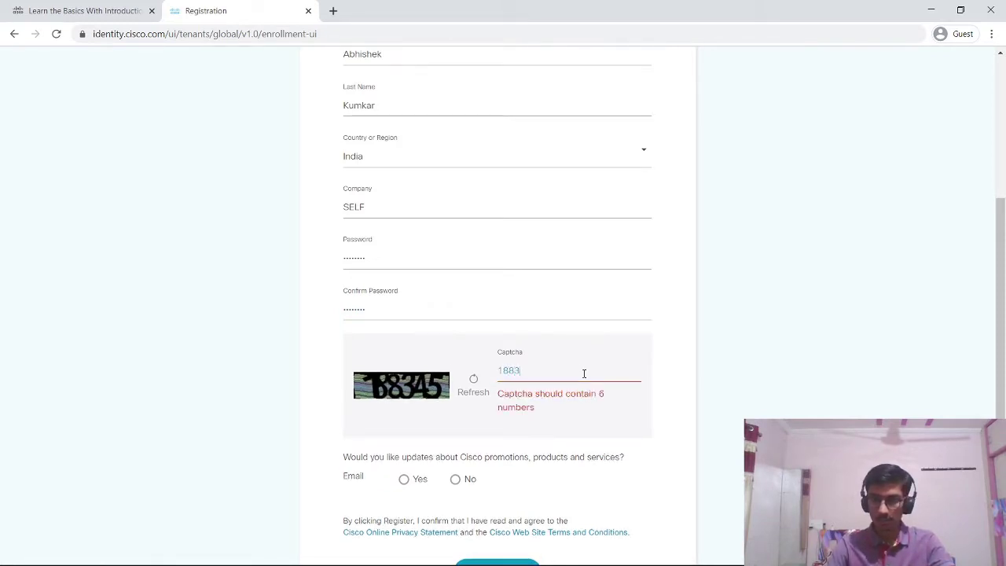
type("45")
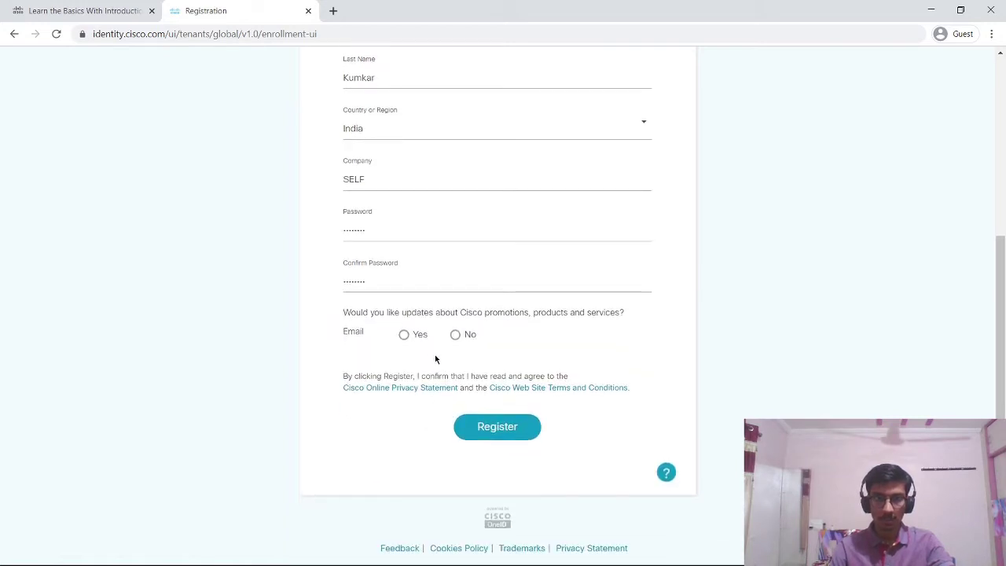
left_click(455, 335)
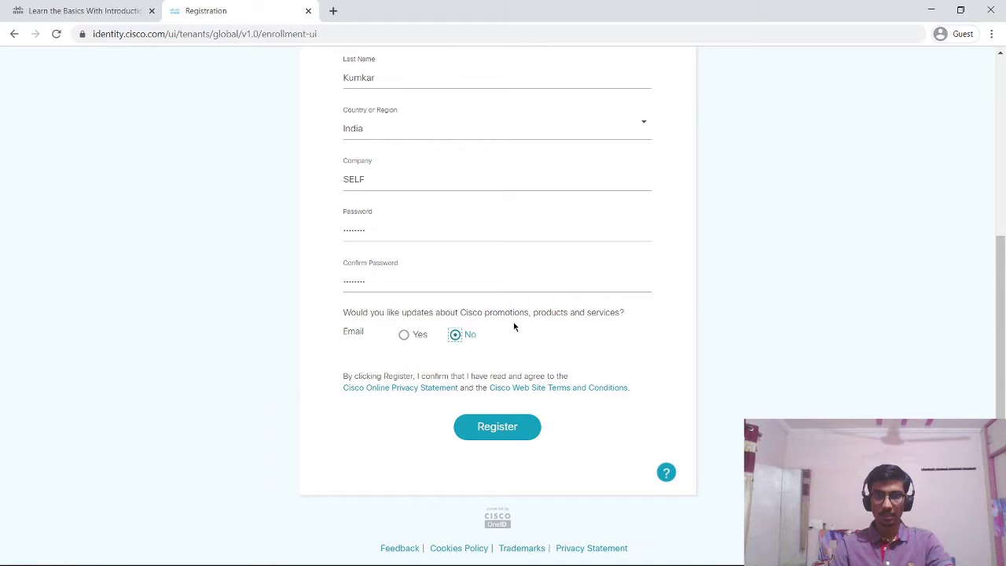
left_click(497, 424)
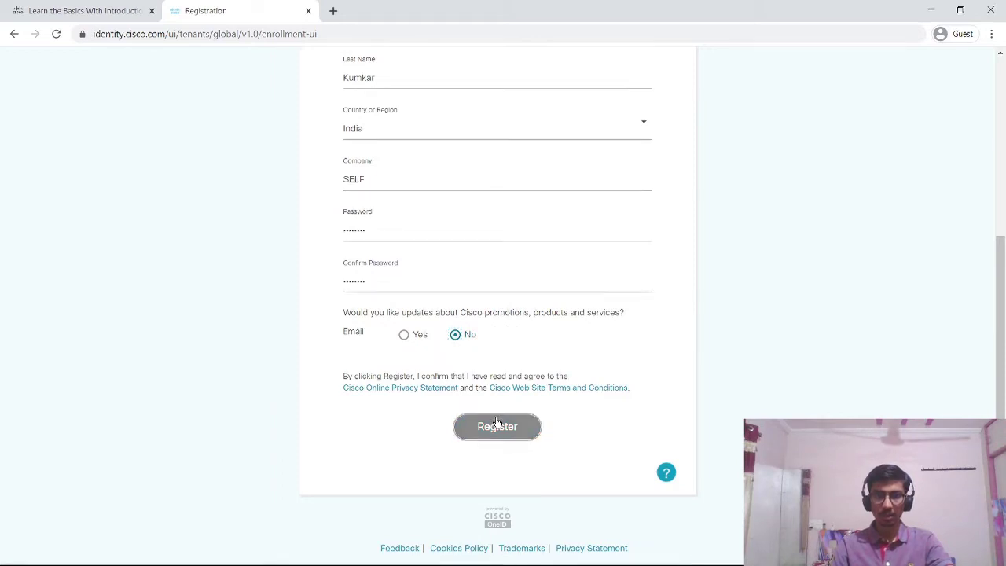
scroll(510, 295, "up", 3)
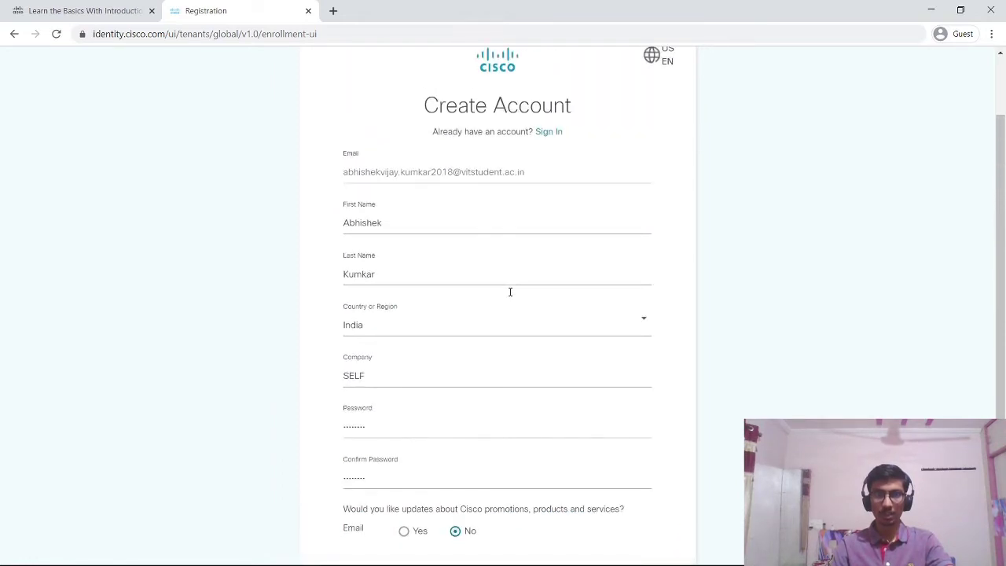
scroll(510, 292, "up", 1)
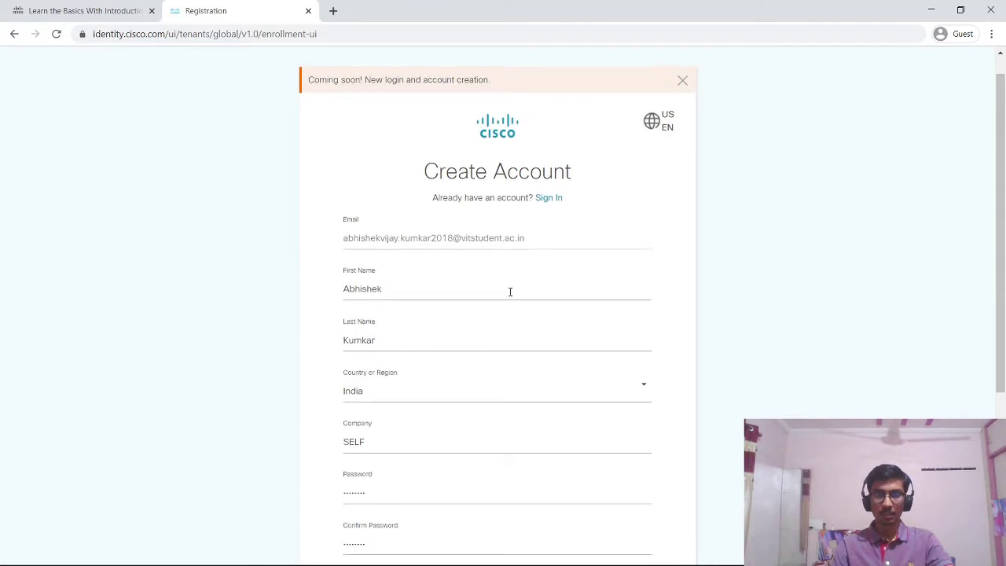
scroll(511, 292, "up", 1)
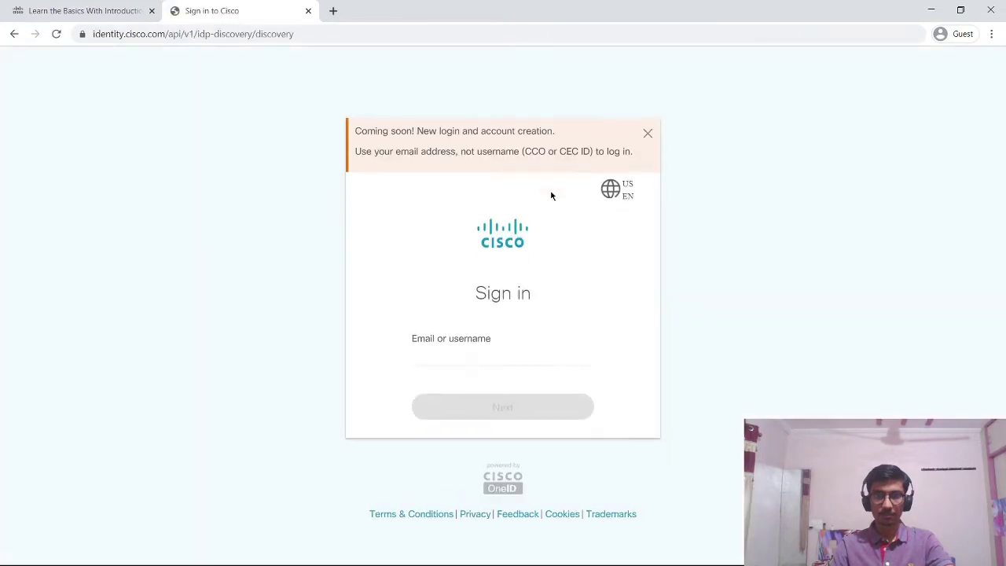
Step: Sign in to Cisco ID with the new account's pasted email and password
left_click(457, 347)
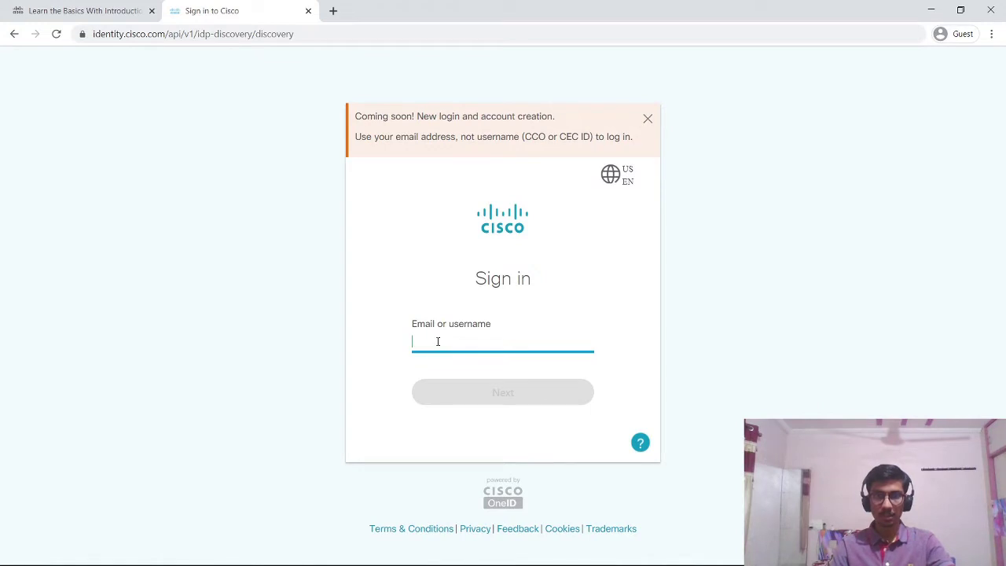
key("ctrl+v")
left_click(480, 394)
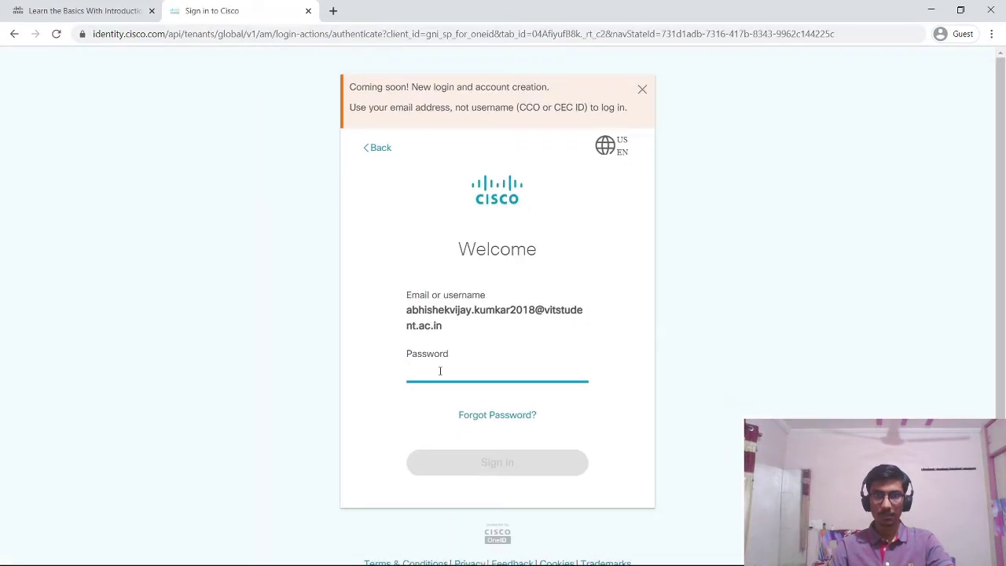
type("••••••••")
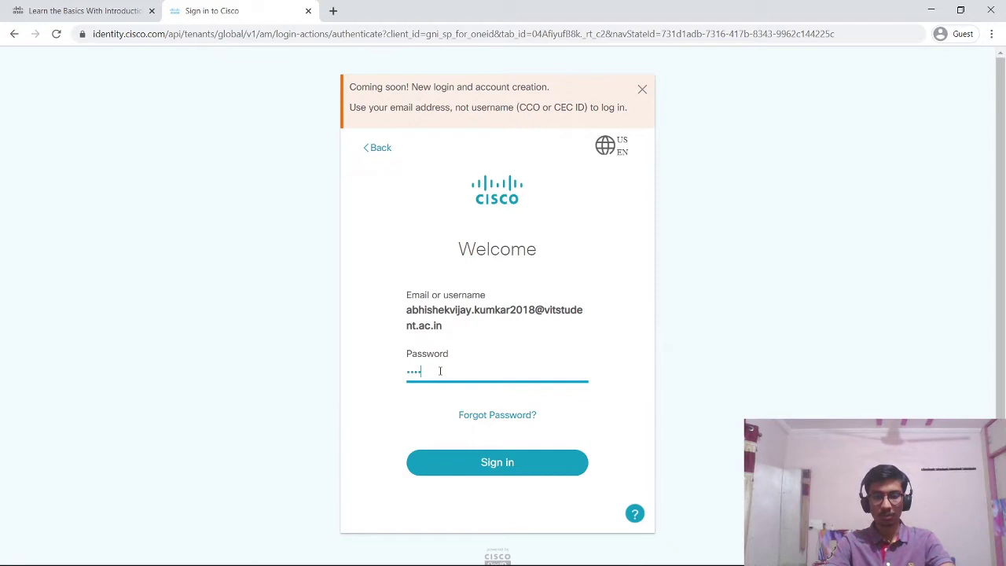
key("Return")
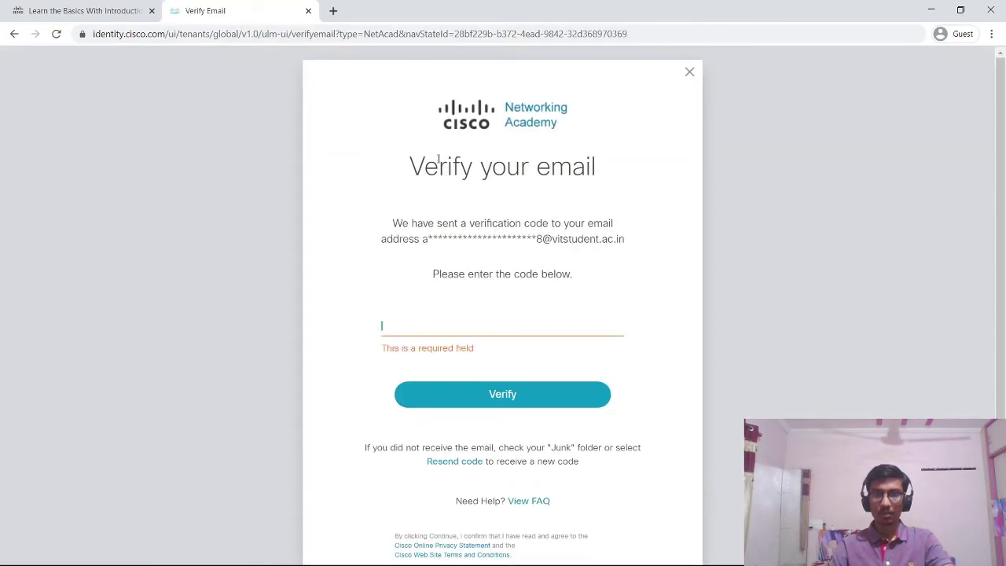
Step: Paste the emailed verification code and verify the email address
left_click_drag(408, 171, 606, 195)
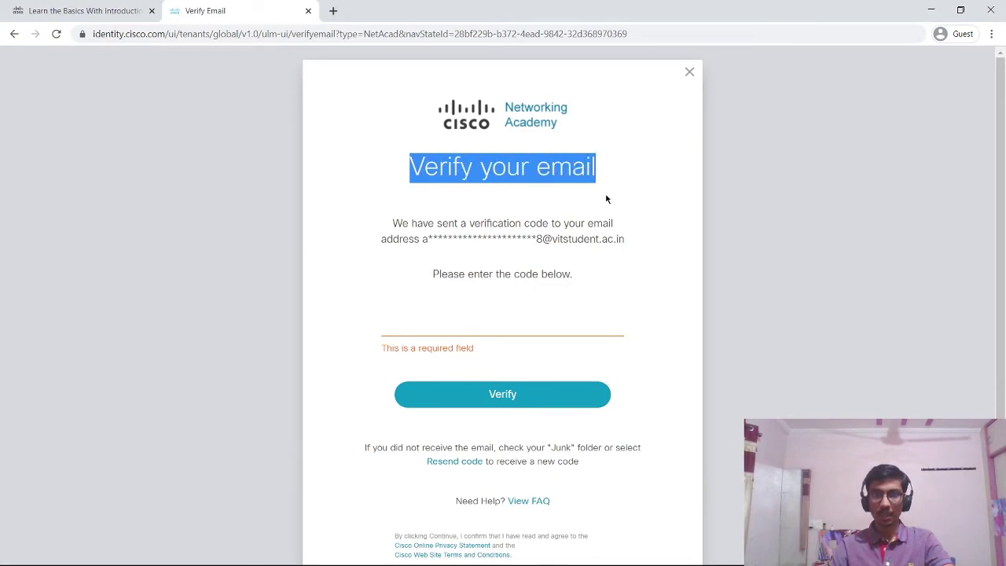
left_click(508, 235)
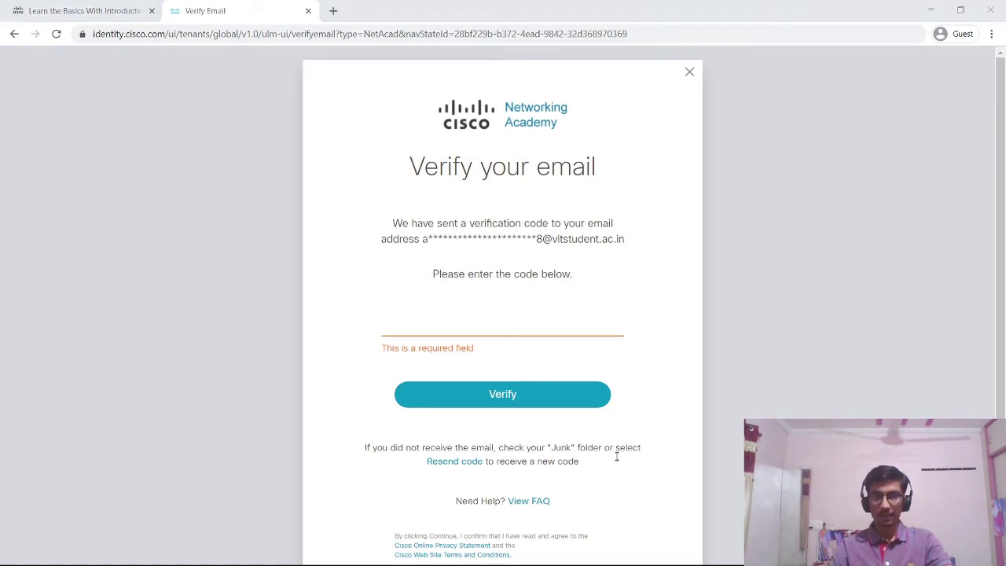
key("alt+Tab")
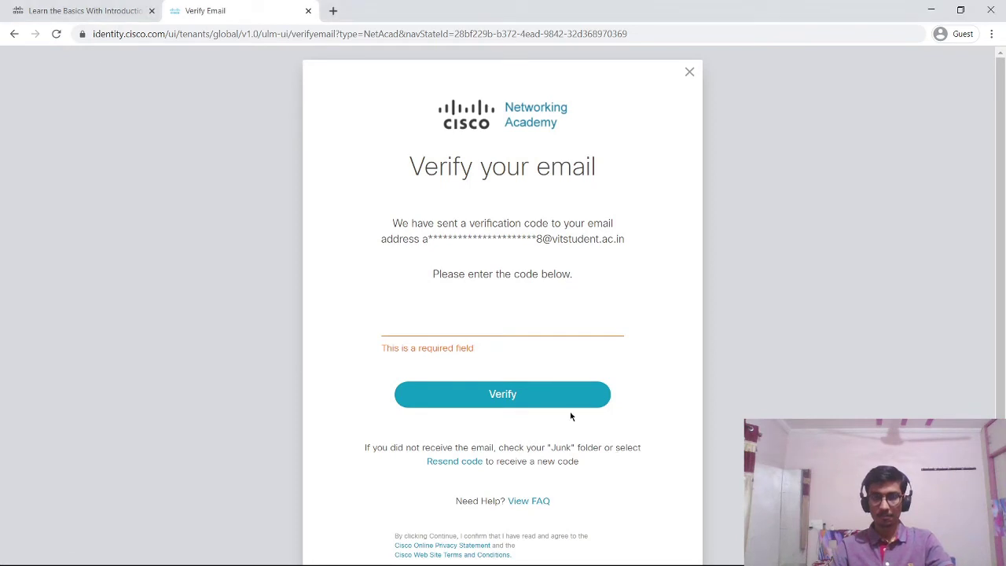
left_click(496, 378)
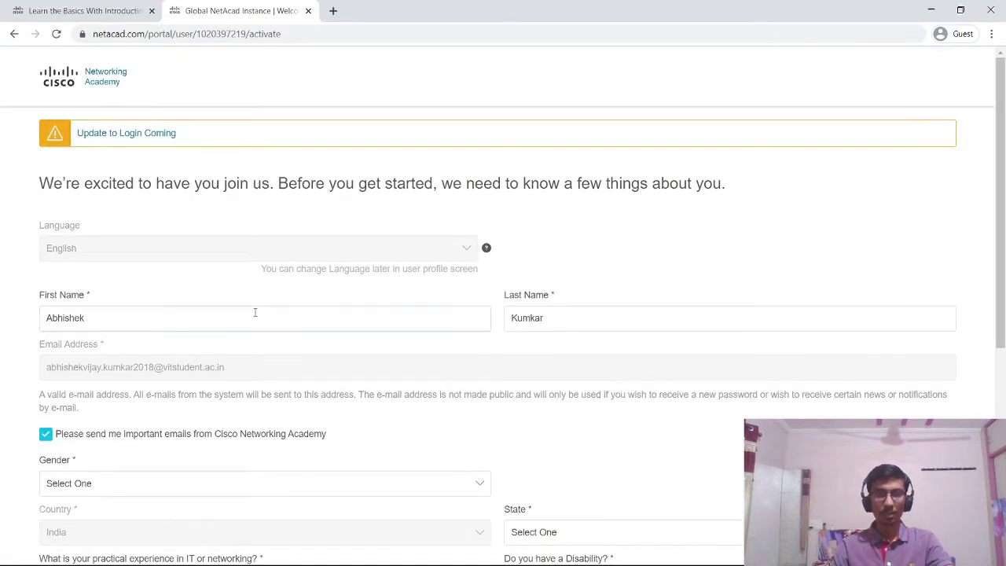
Step: Set gender to Male, choose the state by typing 'mah', answer No disability and None for IT experience
scroll(263, 360, "down", 2)
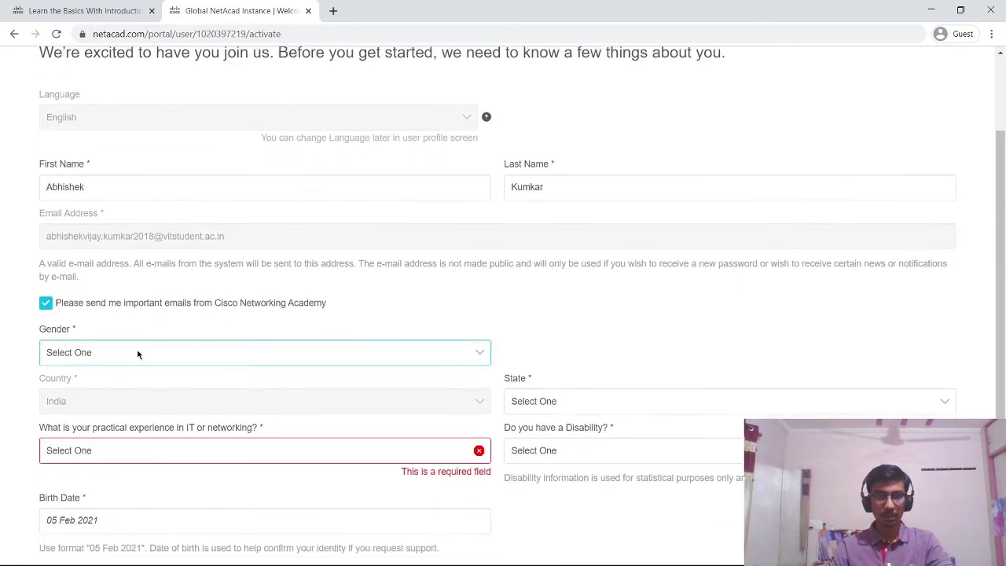
left_click(138, 354)
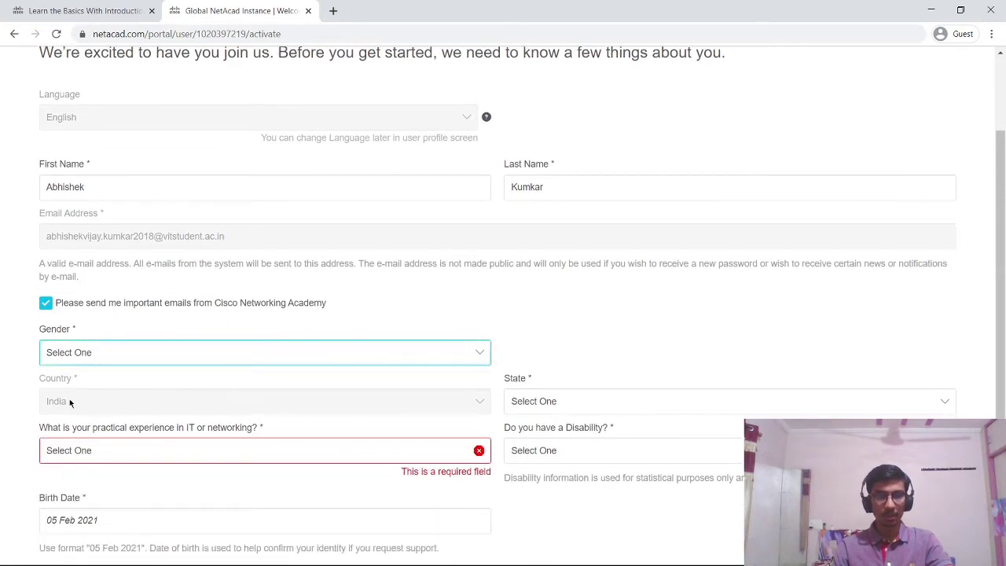
key("Down")
scroll(658, 330, "down", 1)
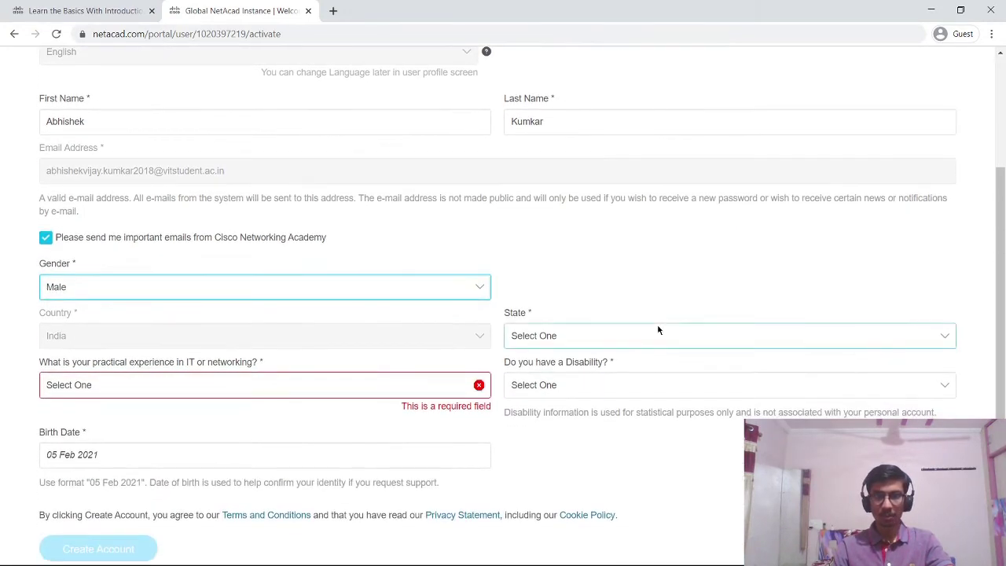
left_click(580, 340)
type("mah")
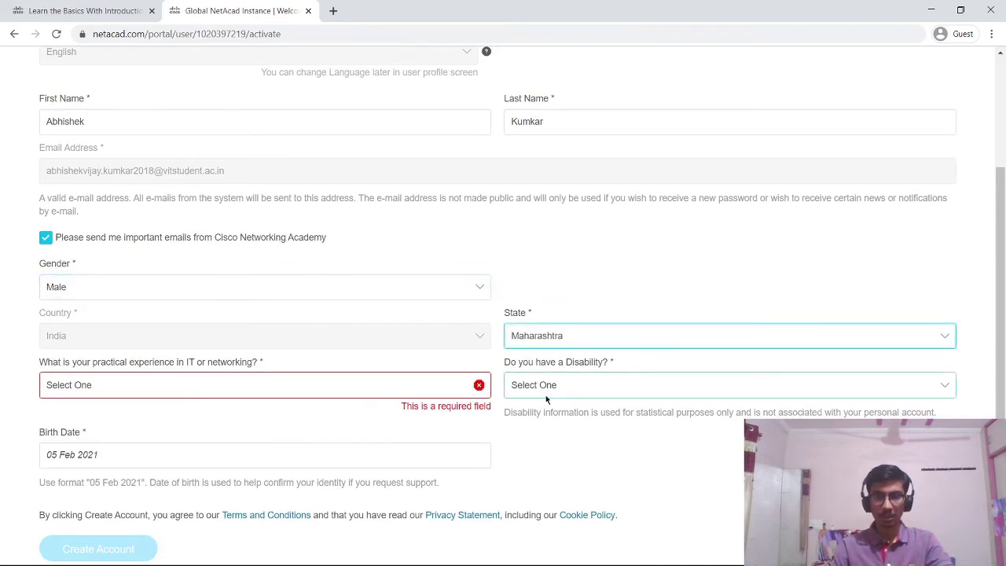
left_click(568, 376)
key("n")
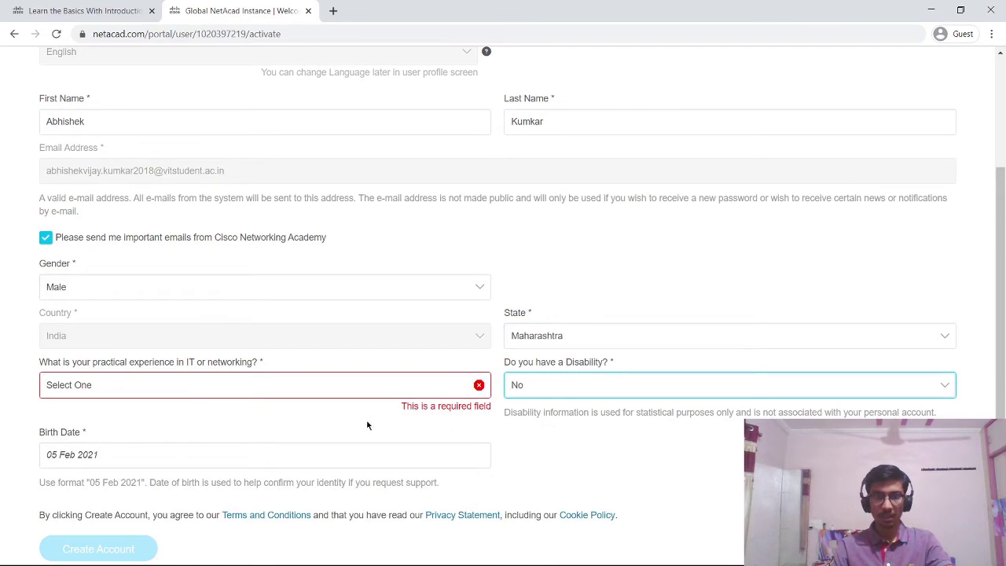
left_click(87, 385)
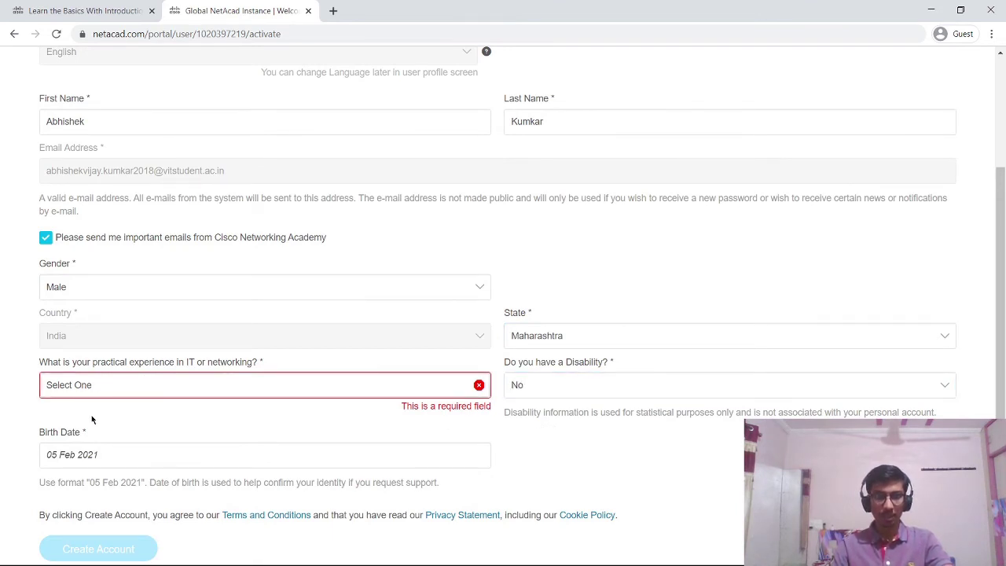
key("n")
scroll(44, 337, "down", 1)
scroll(49, 346, "down", 1)
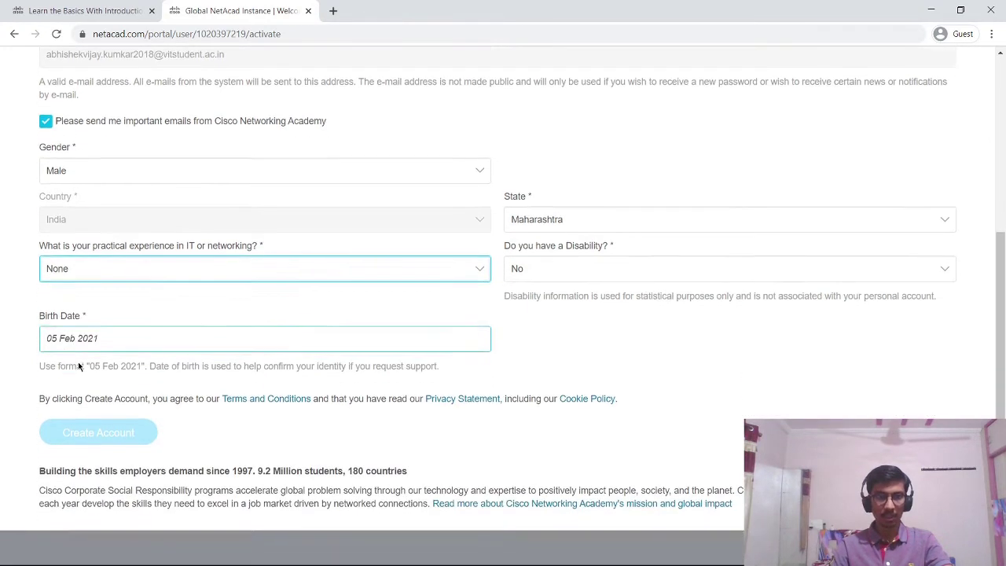
left_click(94, 323)
left_click(132, 353)
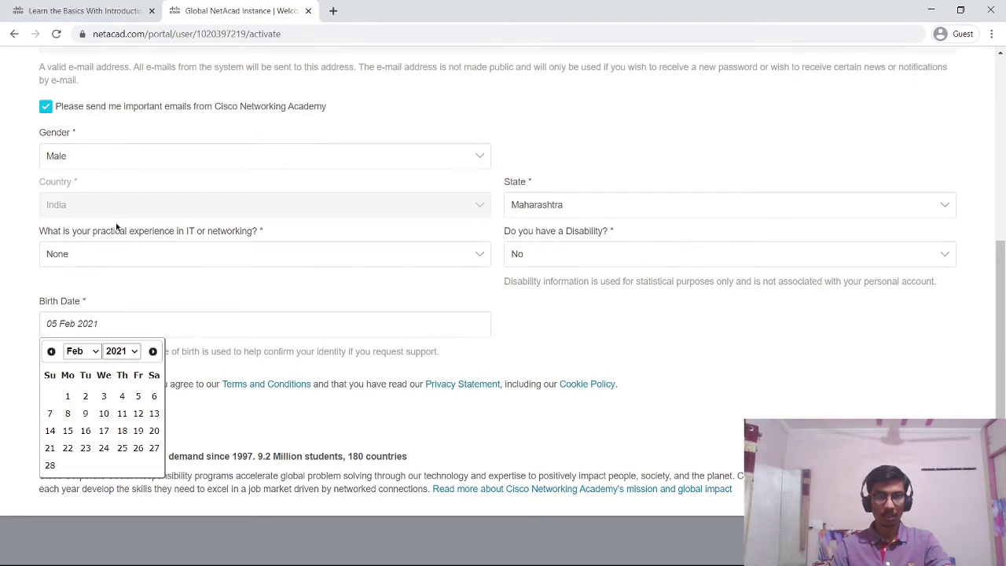
type("2000")
left_click(81, 351)
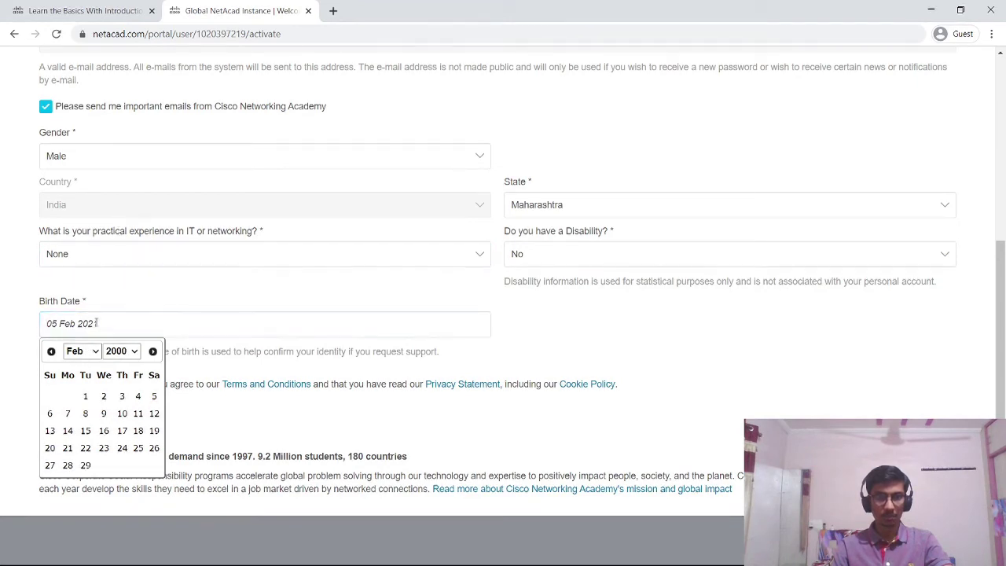
left_click(89, 426)
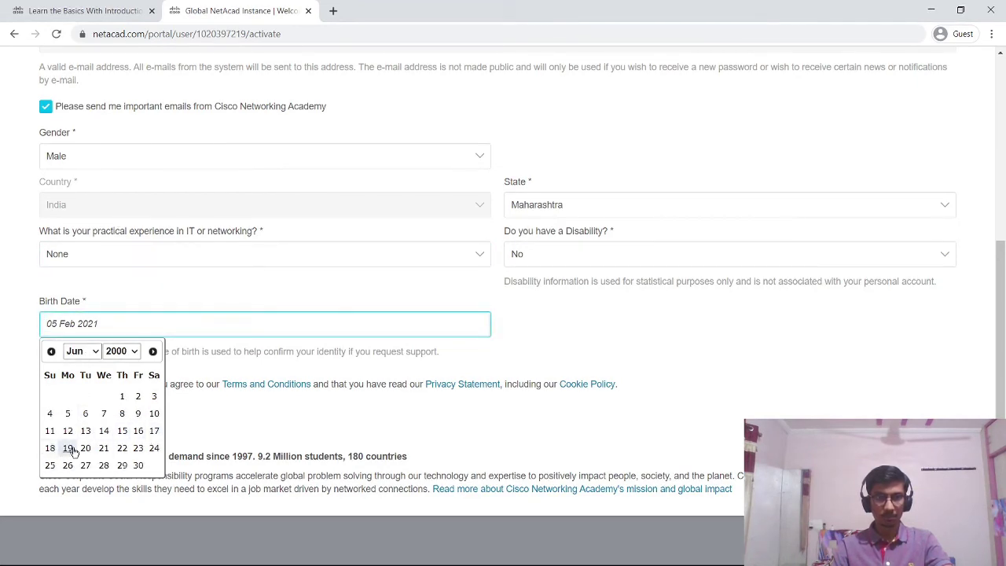
left_click(67, 448)
left_click(79, 425)
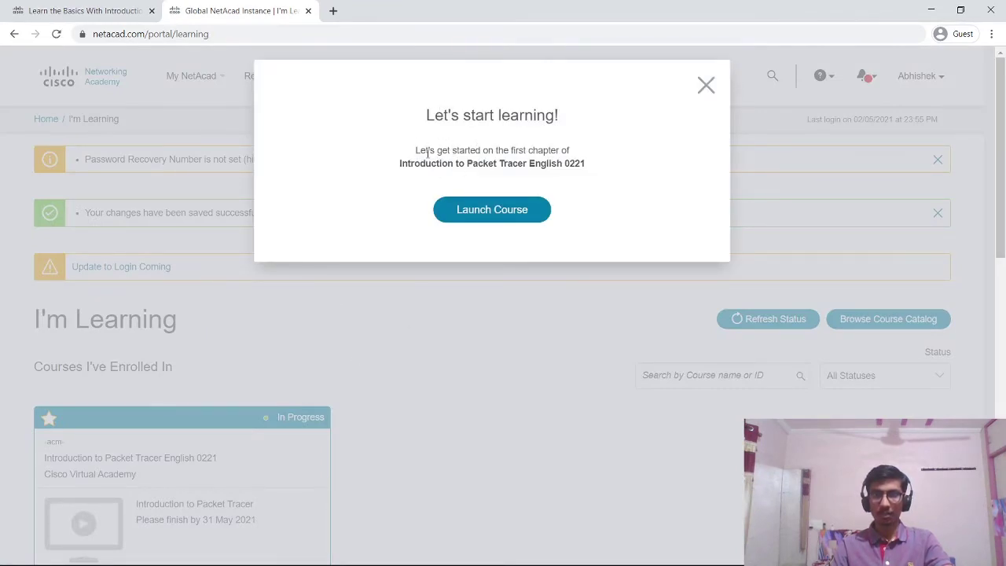
Step: End the Introduction to Packet Tracer English 0221 welcome tour and open the Resources menu
left_click_drag(394, 168, 592, 168)
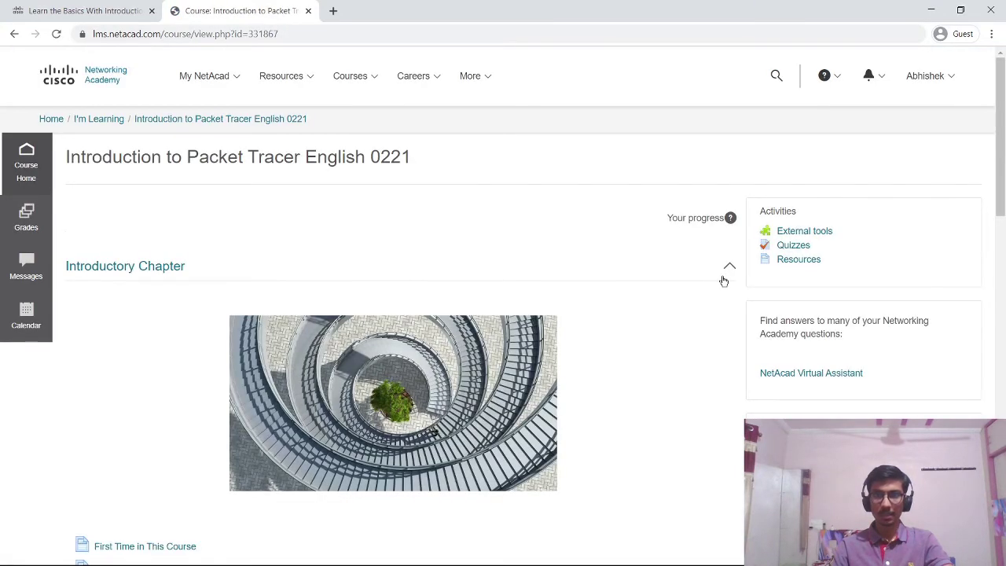
scroll(723, 281, "down", 7)
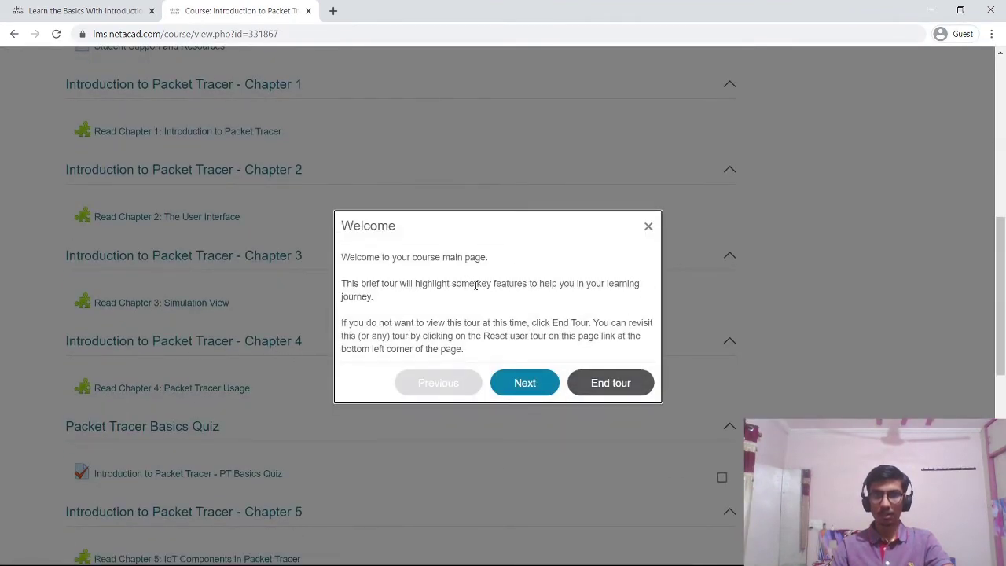
left_click(602, 384)
scroll(299, 281, "up", 7)
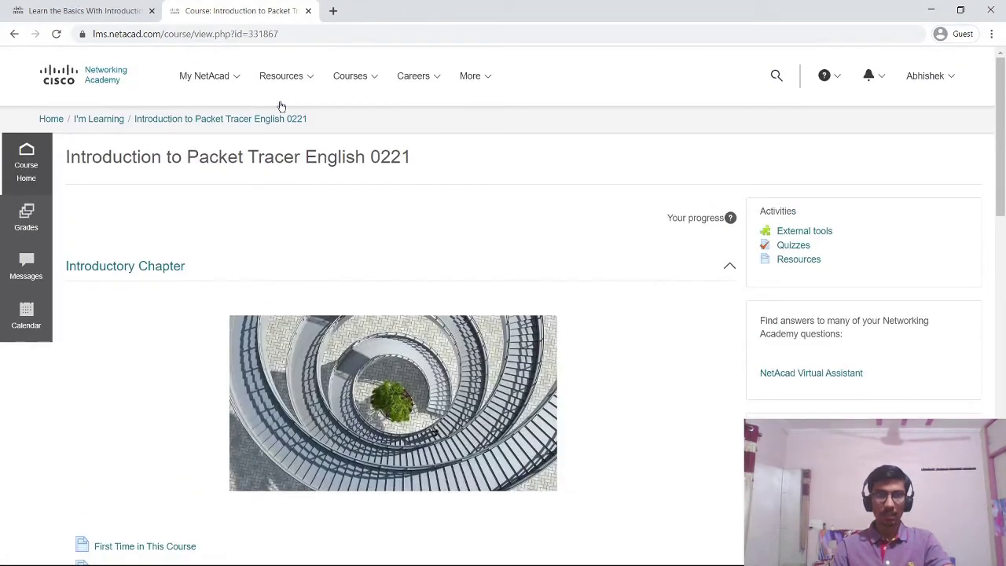
left_click(279, 76)
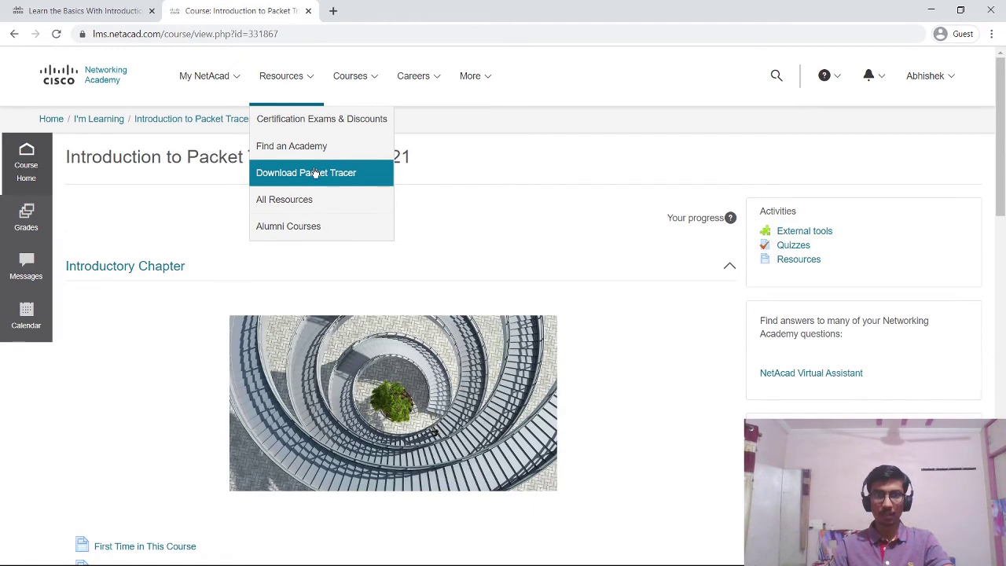
Step: Go to Download Packet Tracer and scroll to the Windows Desktop Version 8.0 downloads
left_click(338, 172)
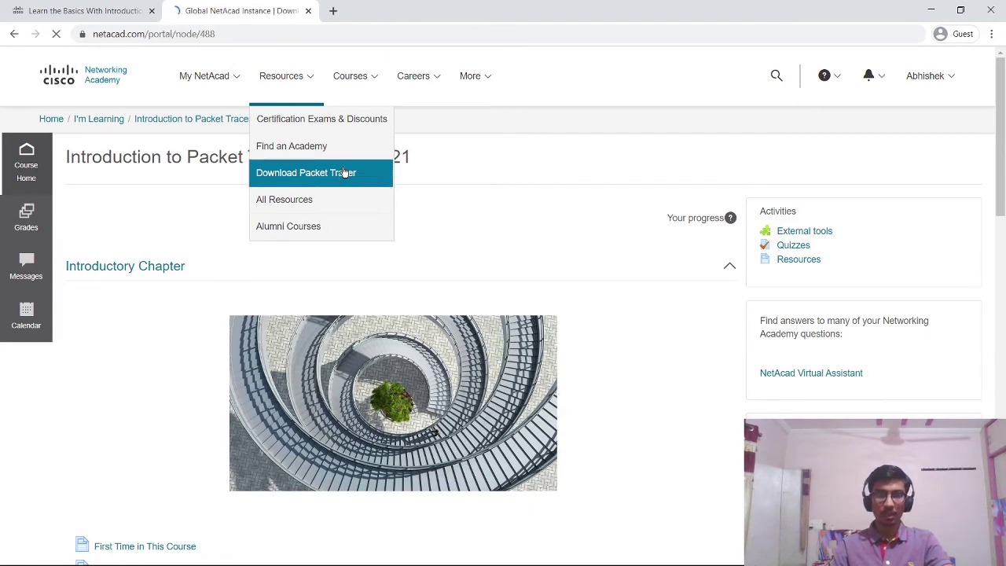
scroll(201, 283, "down", 6)
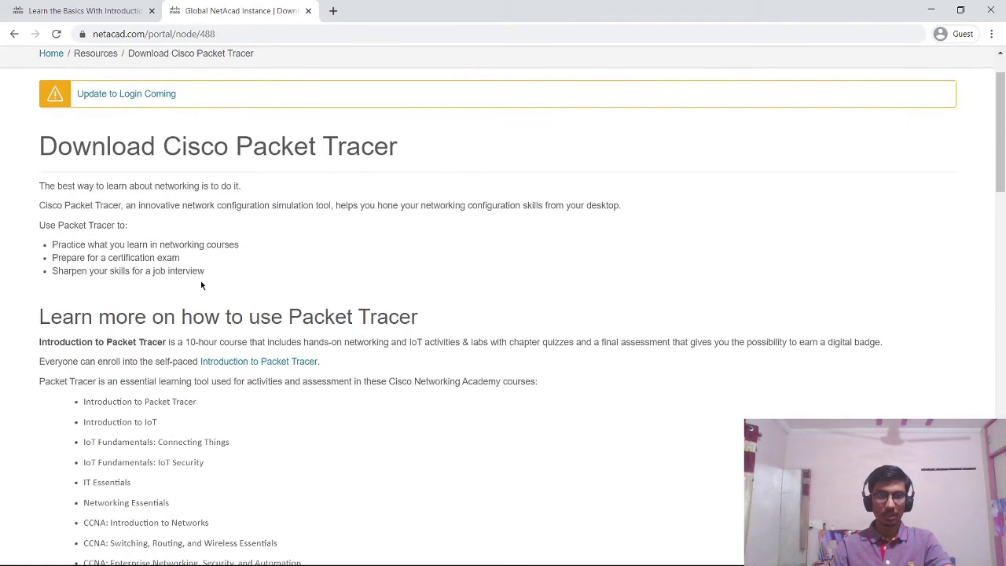
scroll(205, 283, "down", 3)
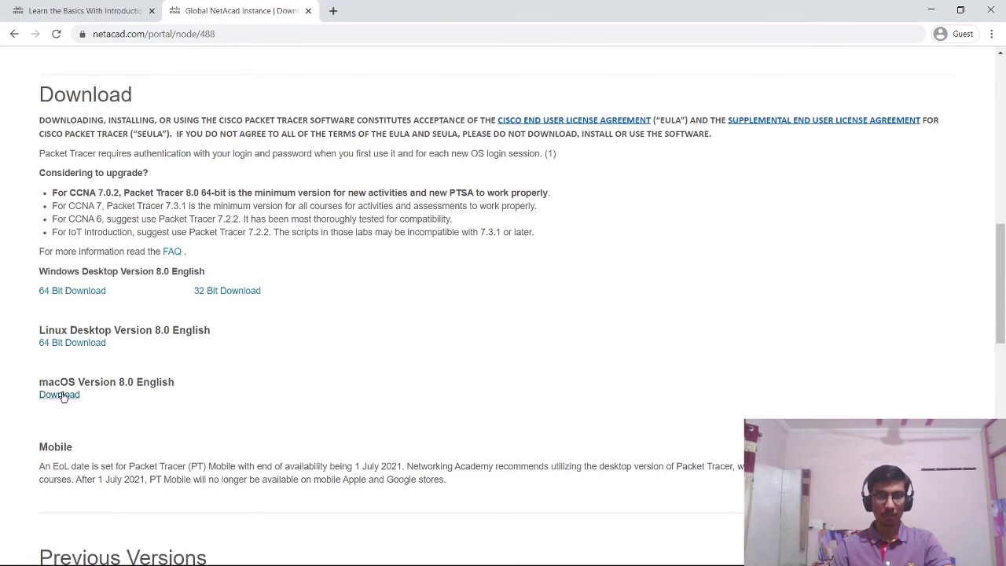
scroll(92, 389, "down", 1)
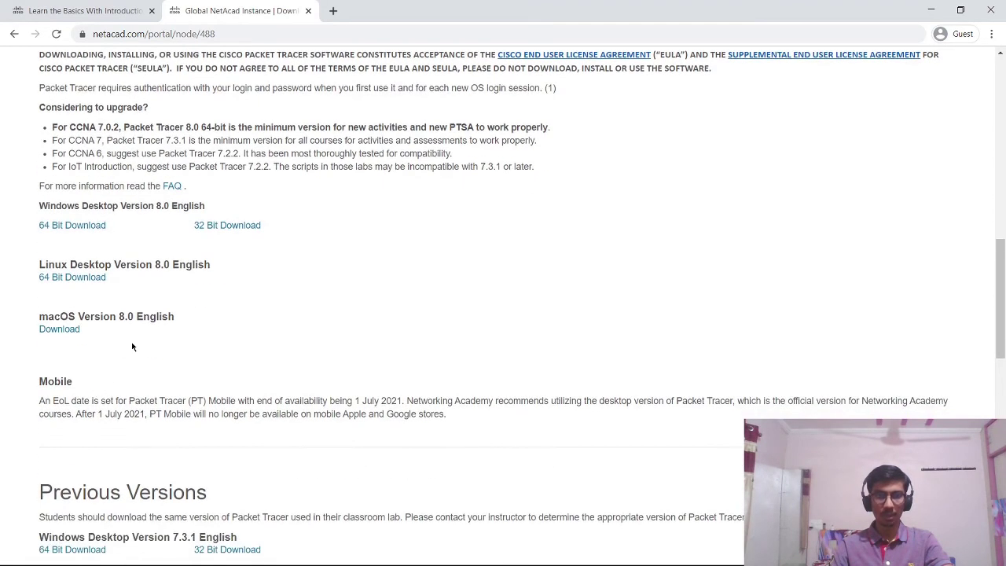
scroll(97, 346, "up", 2)
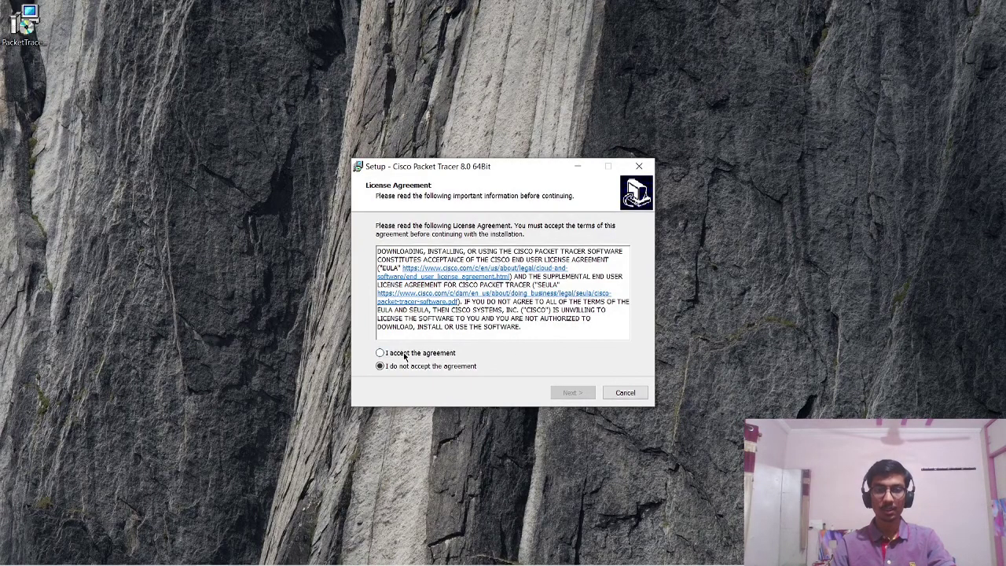
Step: Accept the license and install Packet Tracer 8.0 with default folder, Start Menu and desktop shortcut
left_click(405, 355)
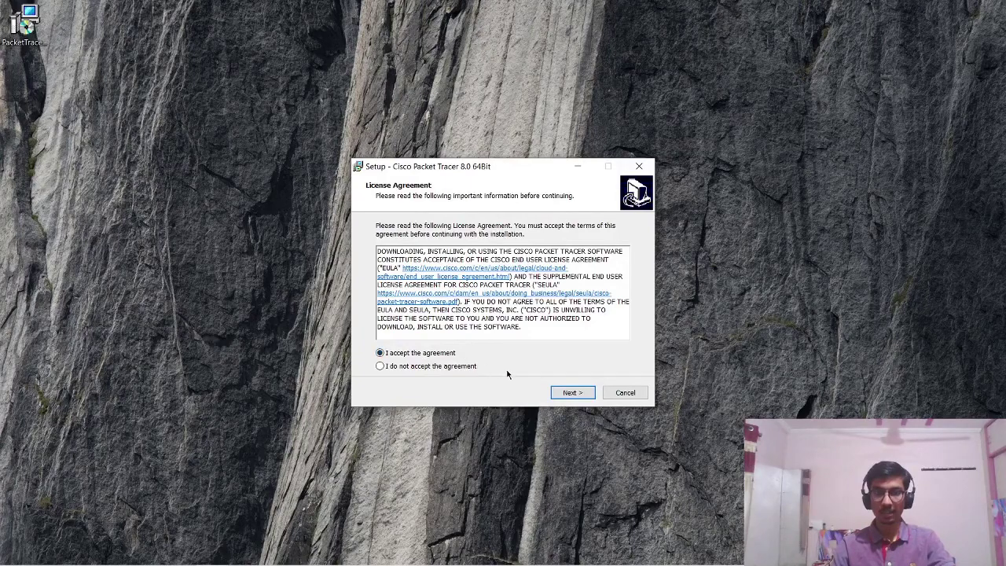
left_click(572, 393)
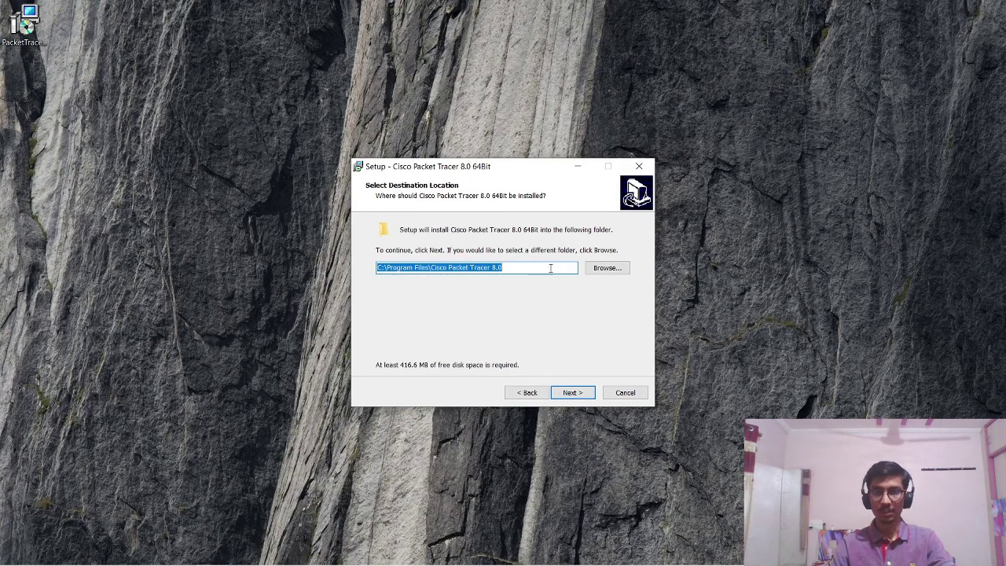
left_click(575, 393)
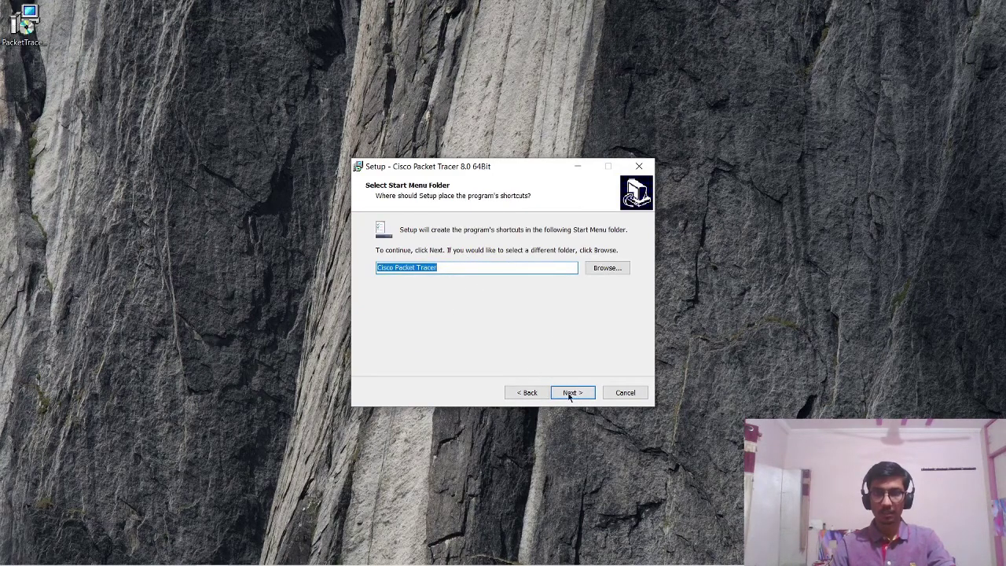
left_click(570, 395)
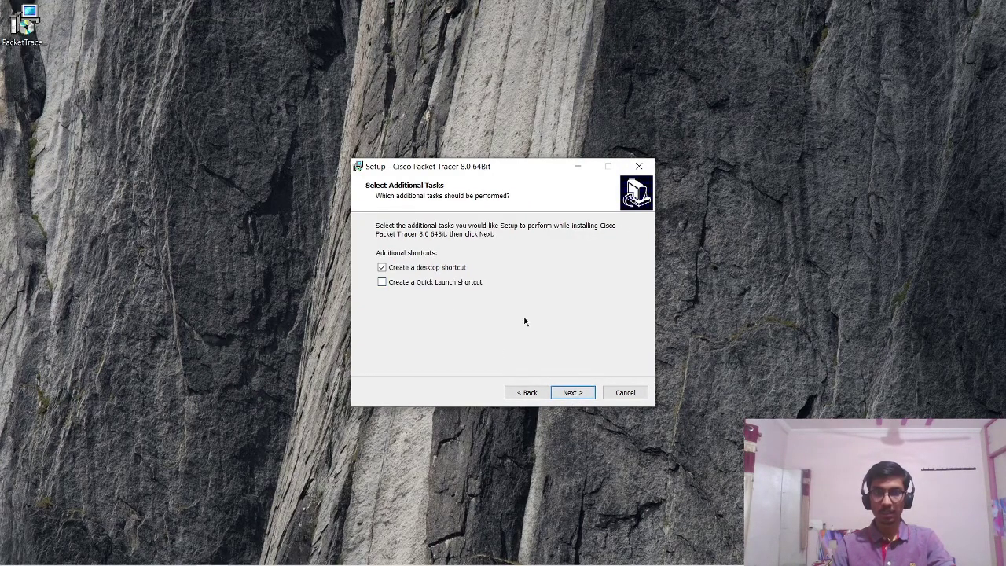
left_click(571, 395)
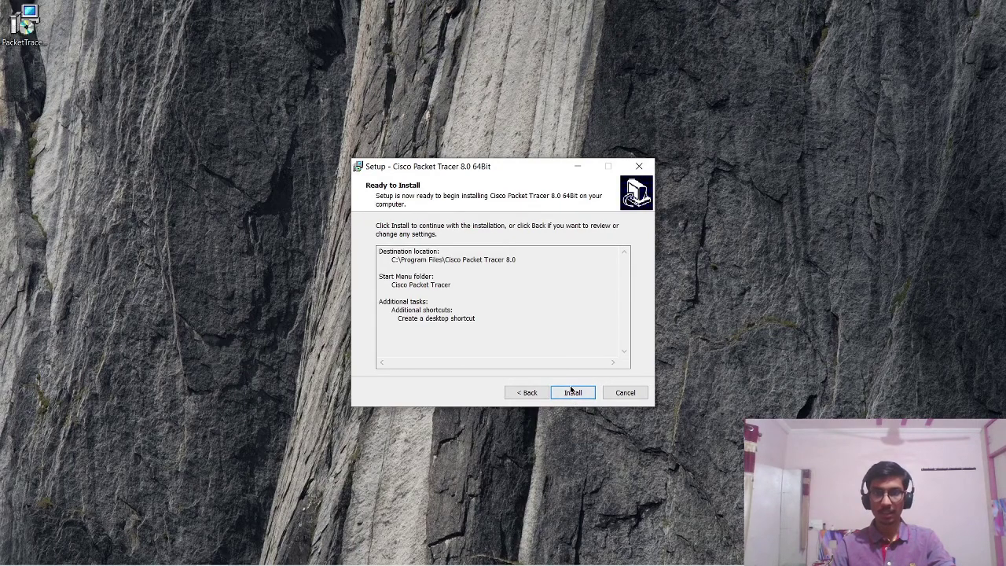
left_click(572, 391)
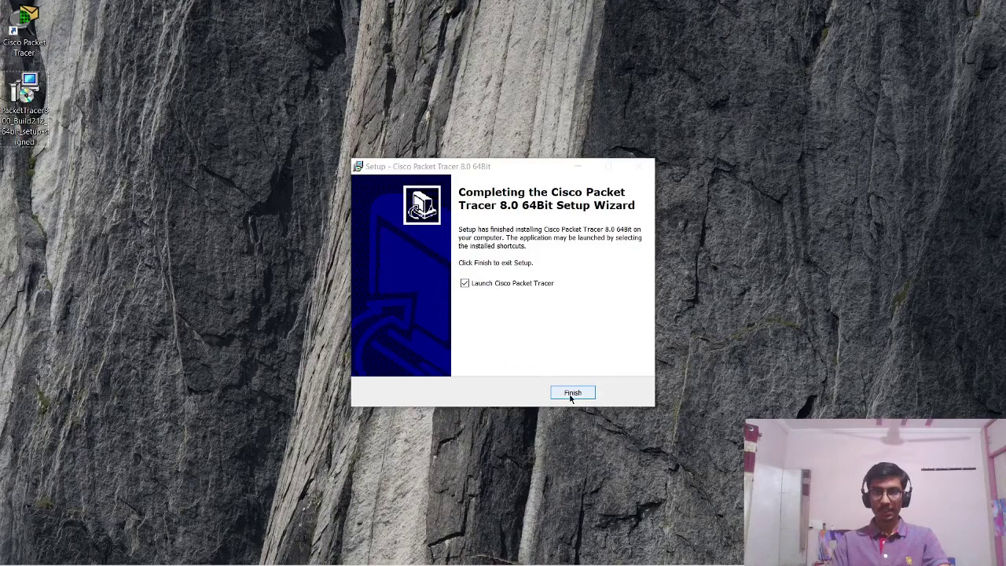
Step: Finish setup with Launch Cisco Packet Tracer checked and answer the startup prompt
left_click(572, 393)
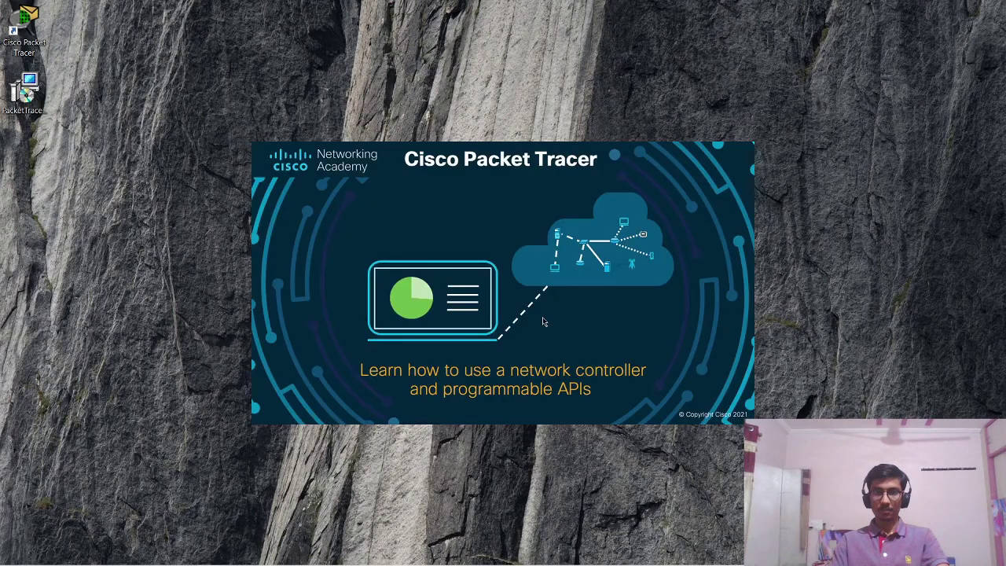
left_click(527, 294)
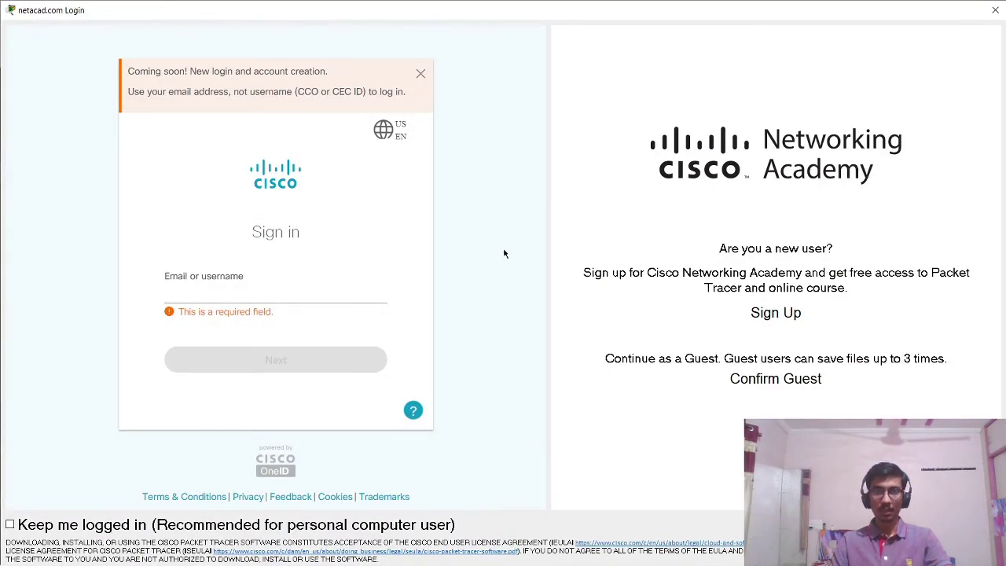
Step: Sign in to Packet Tracer by pasting the NetAcad account e-mail and entering the account password
left_click(315, 292)
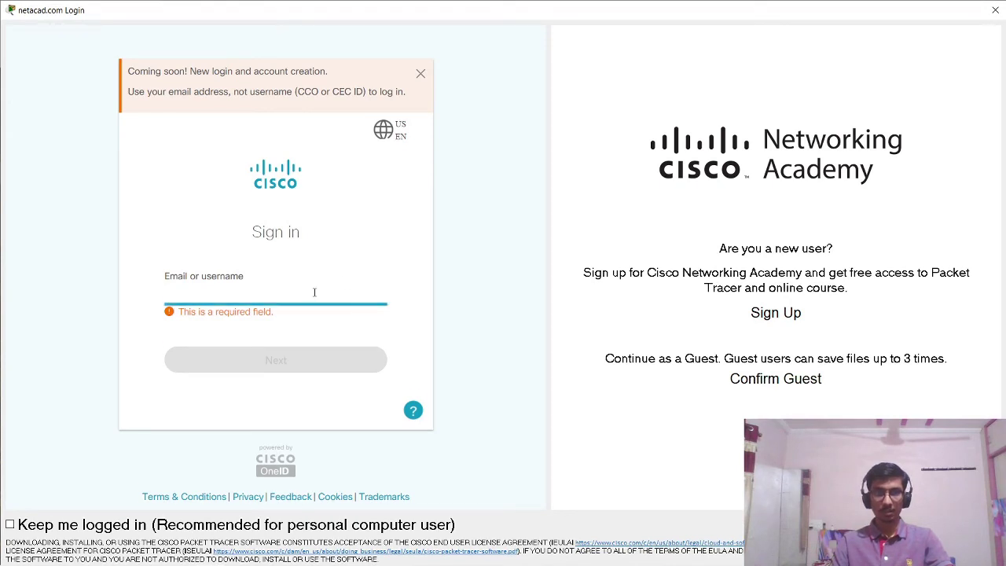
key("ctrl+v")
left_click(264, 350)
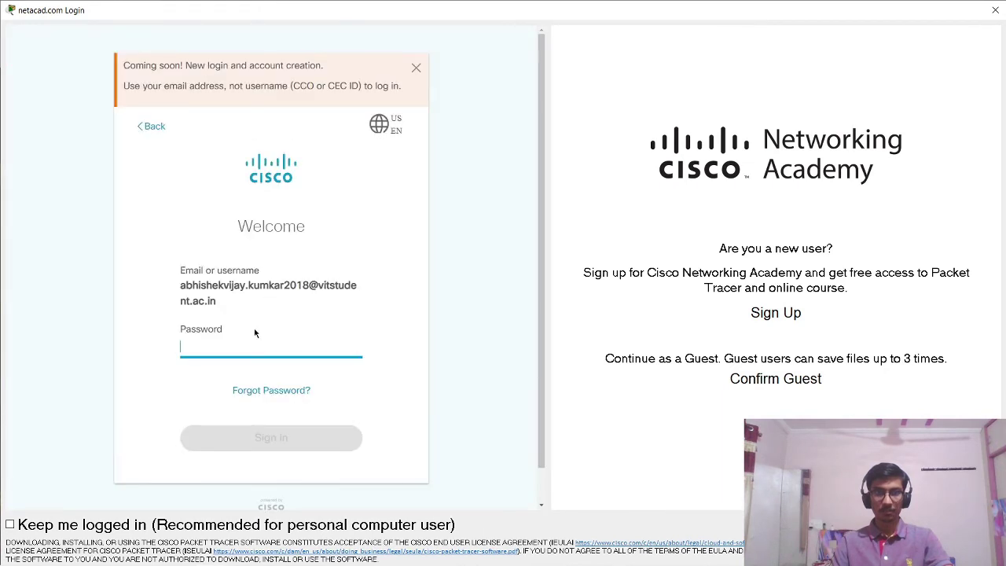
type("****")
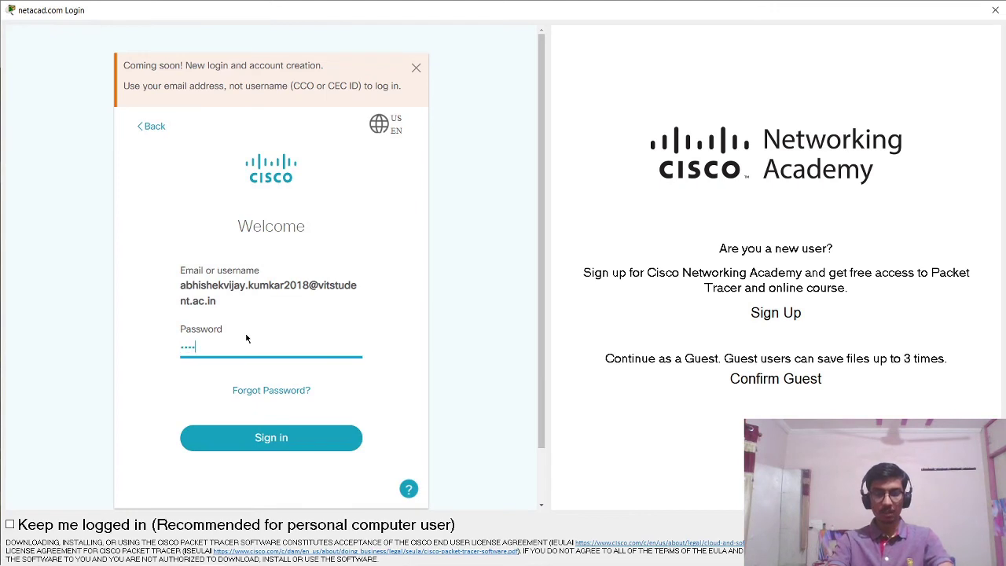
type("****")
key("Return")
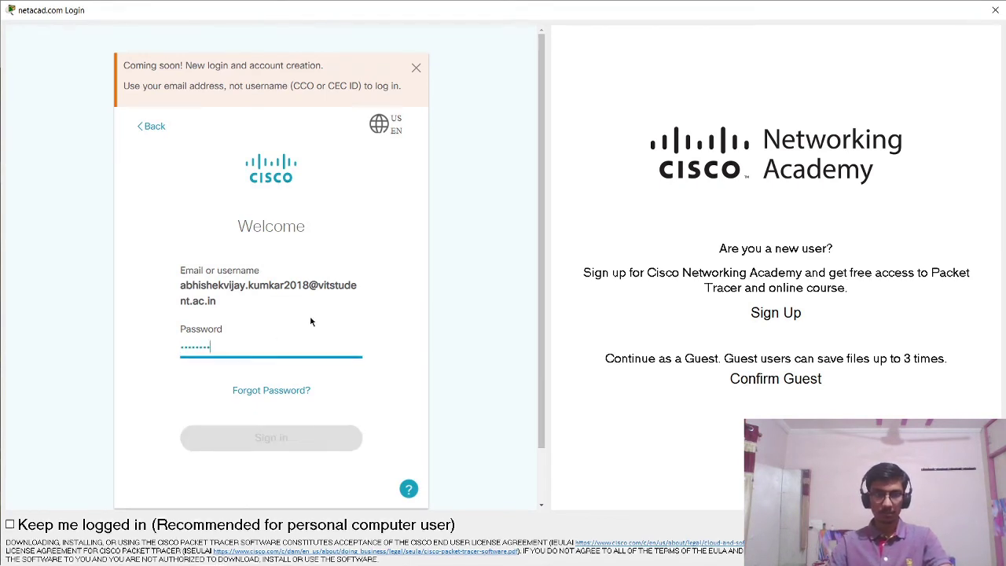